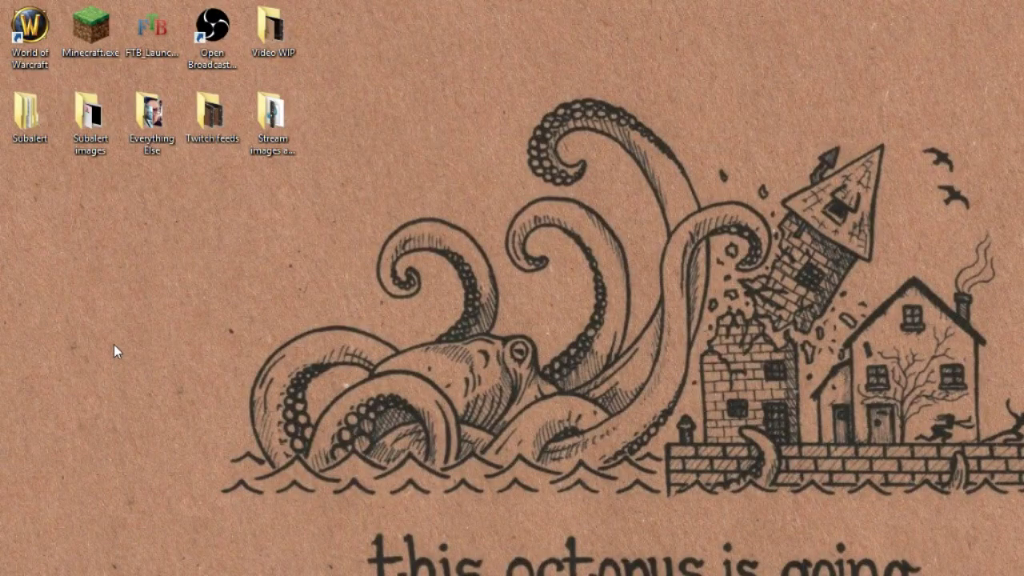
Open Subalert > TwitchAlerts V0.50 in File Explorer and run the TwitchAlert updater
{"action": "double_click", "coordinate": [32, 139]}
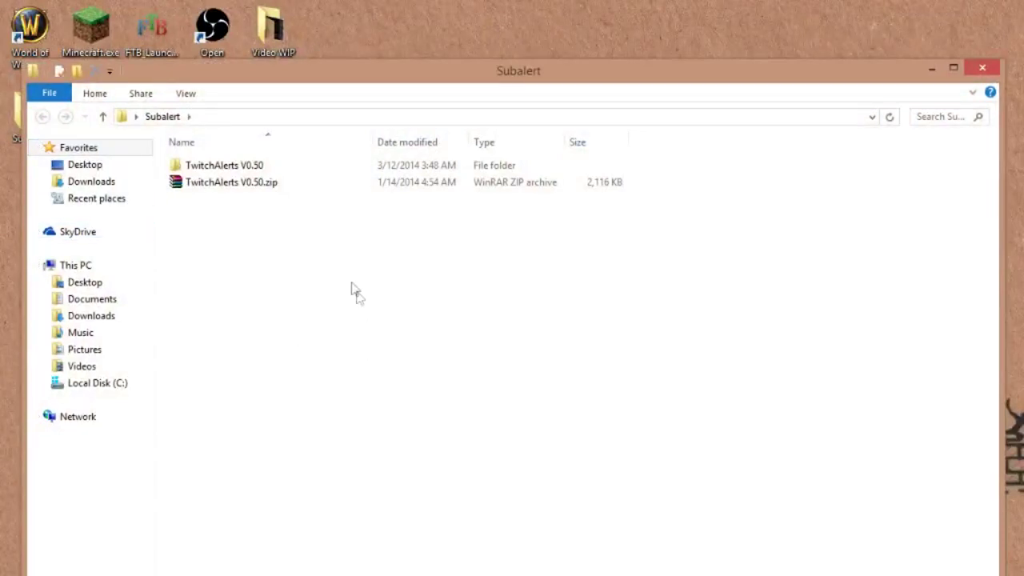
{"action": "left_click", "coordinate": [213, 165]}
{"action": "double_click", "coordinate": [213, 166]}
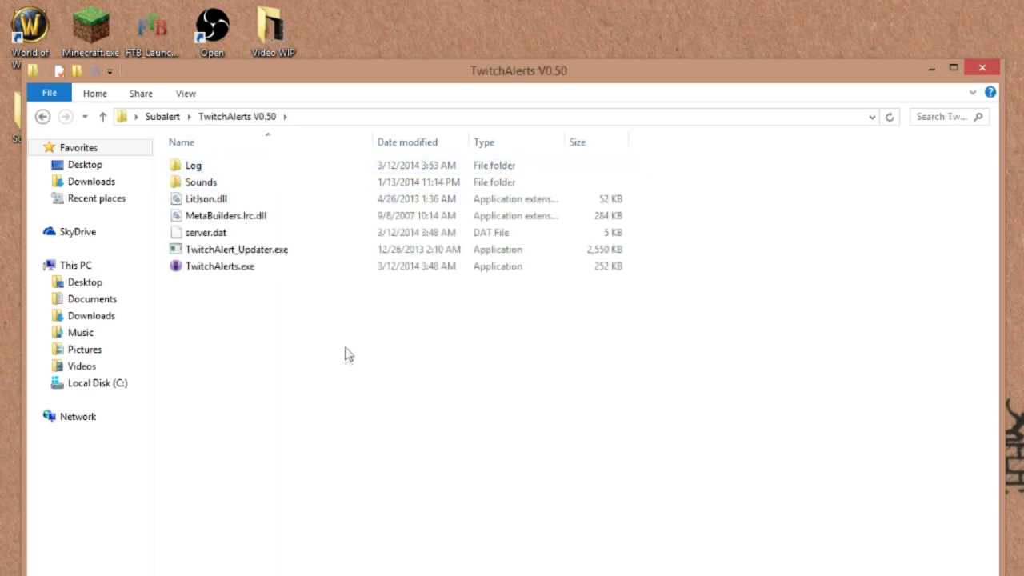
{"action": "left_click", "coordinate": [268, 270]}
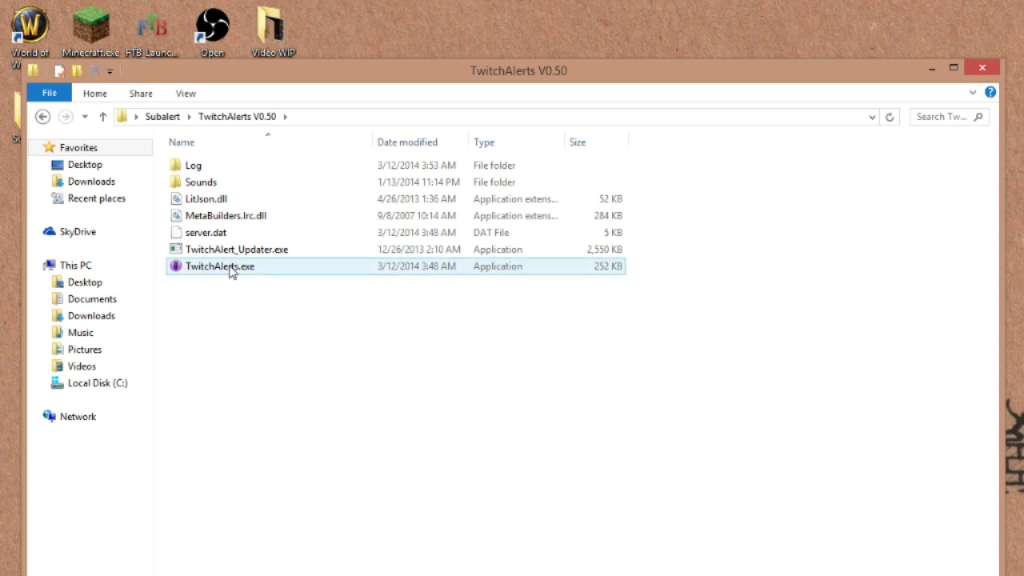
{"action": "left_click", "coordinate": [241, 253]}
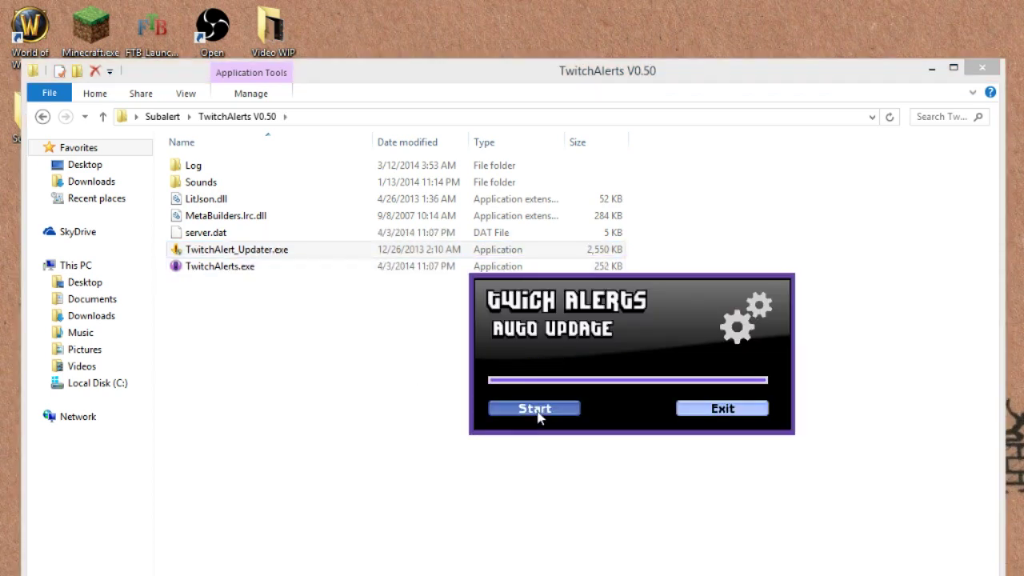
Update Twitch Alerts to V0.56.7, dismiss the developer message, close Explorer, and launch
{"action": "left_click", "coordinate": [538, 413]}
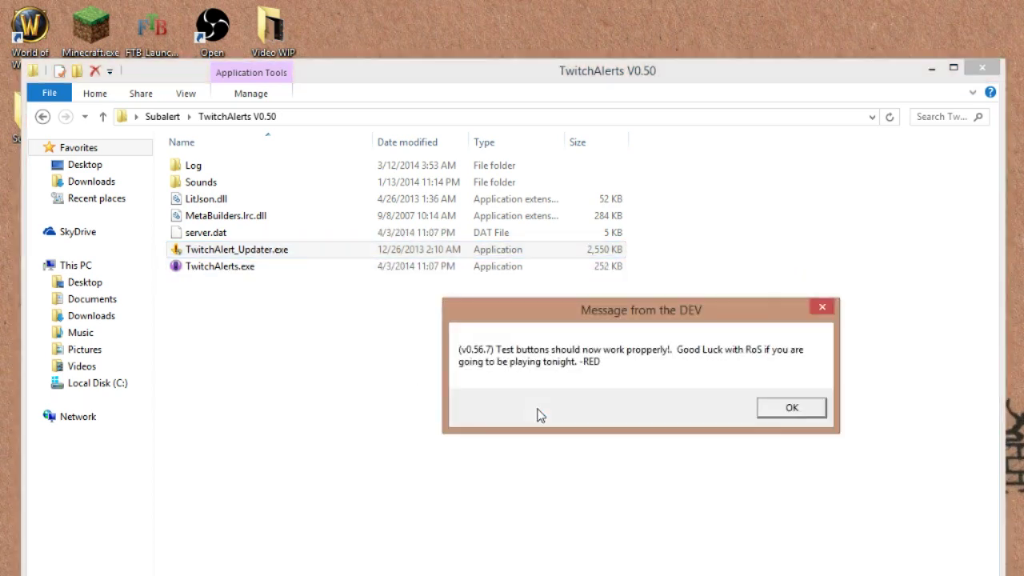
{"action": "left_click", "coordinate": [784, 409]}
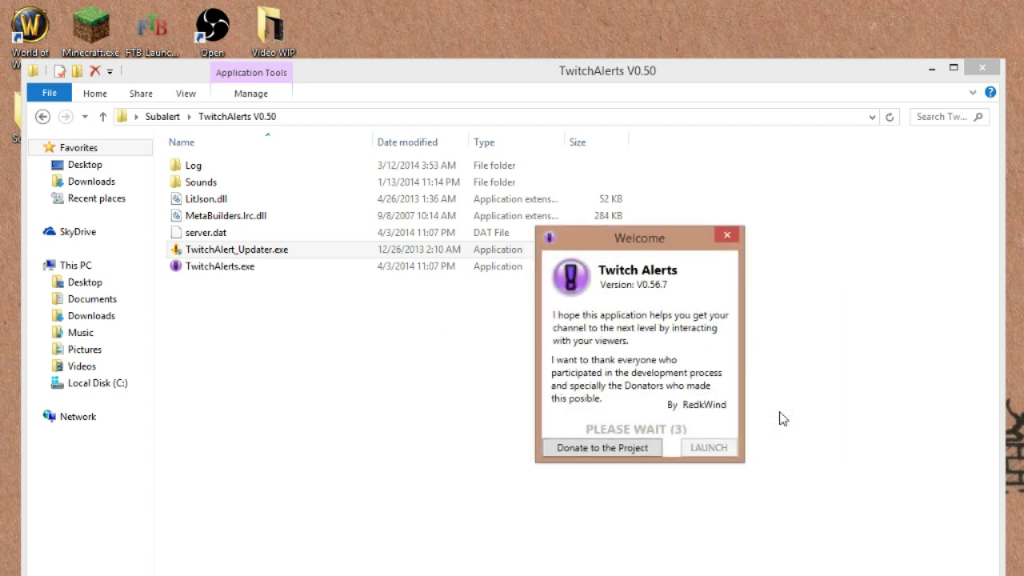
{"action": "left_click", "coordinate": [977, 69]}
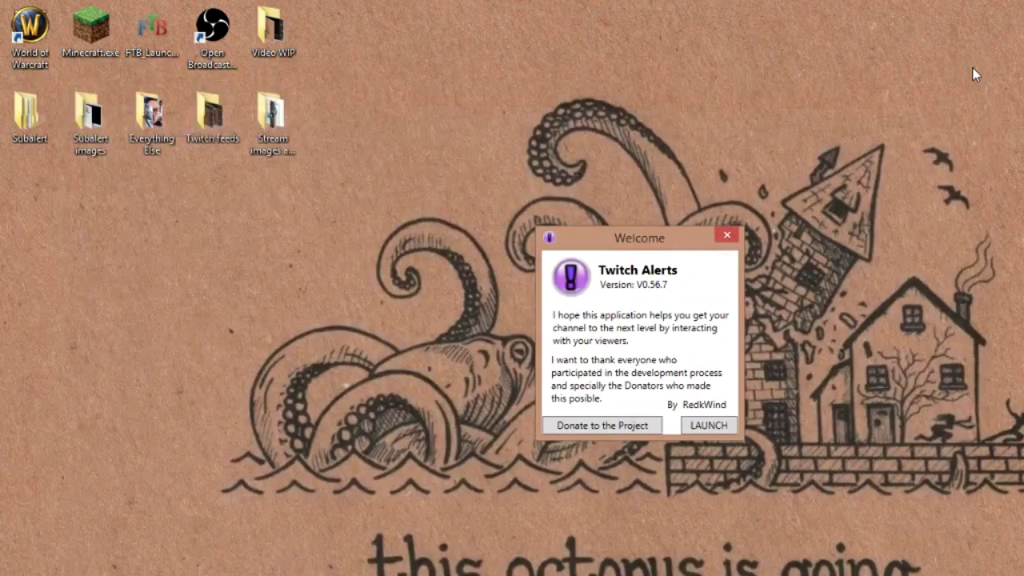
{"action": "left_click", "coordinate": [706, 424]}
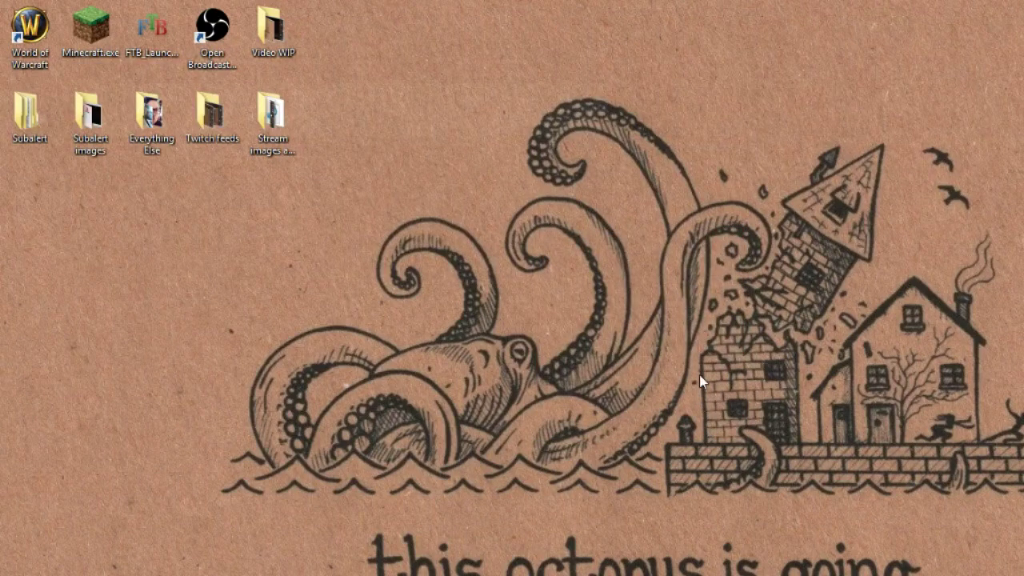
Drag the ConfigWindow to the screen centre and open its Settings menu
{"action": "left_click_drag", "start_coordinate": [317, 65], "coordinate": [600, 196]}
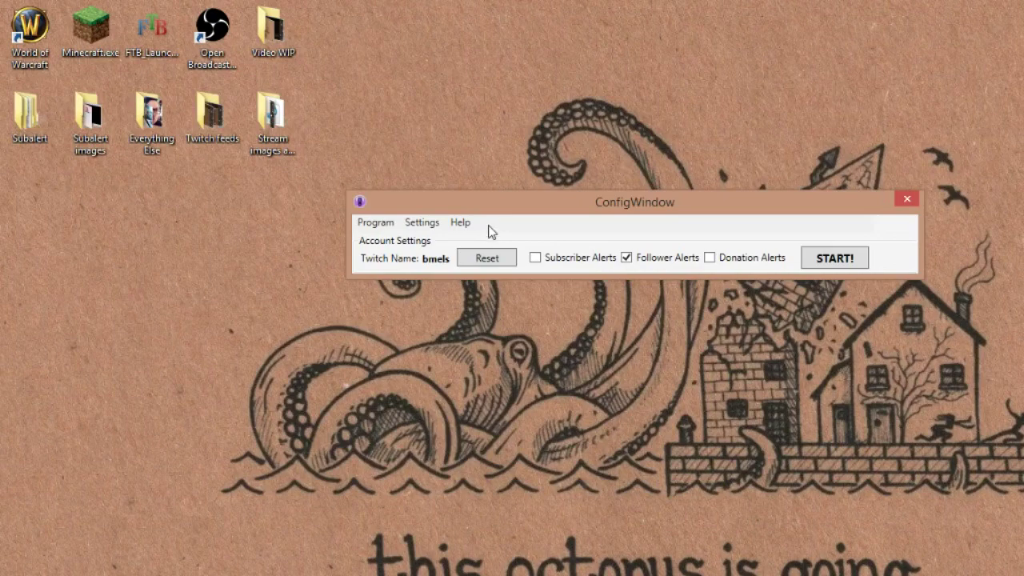
{"action": "left_click", "coordinate": [424, 227]}
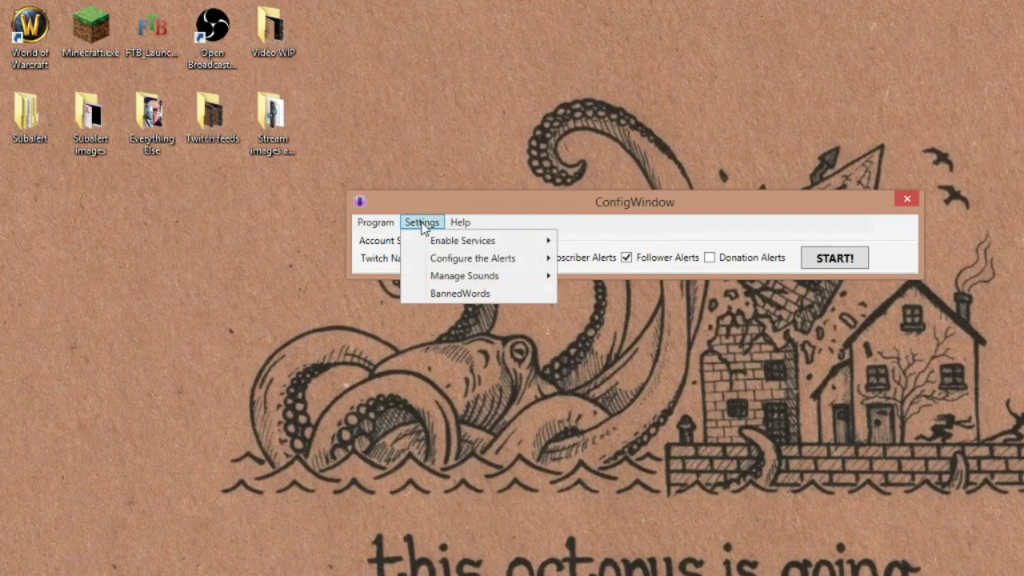
Turn Follower Alerts off, then cancel the channel-name reset prompt
{"action": "mouse_move", "coordinate": [466, 242]}
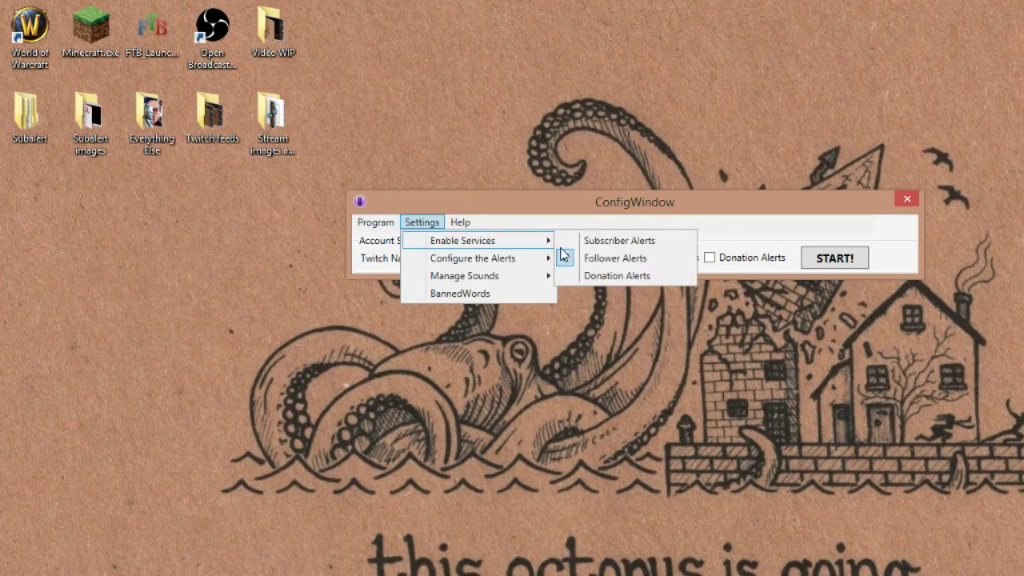
{"action": "left_click", "coordinate": [640, 260]}
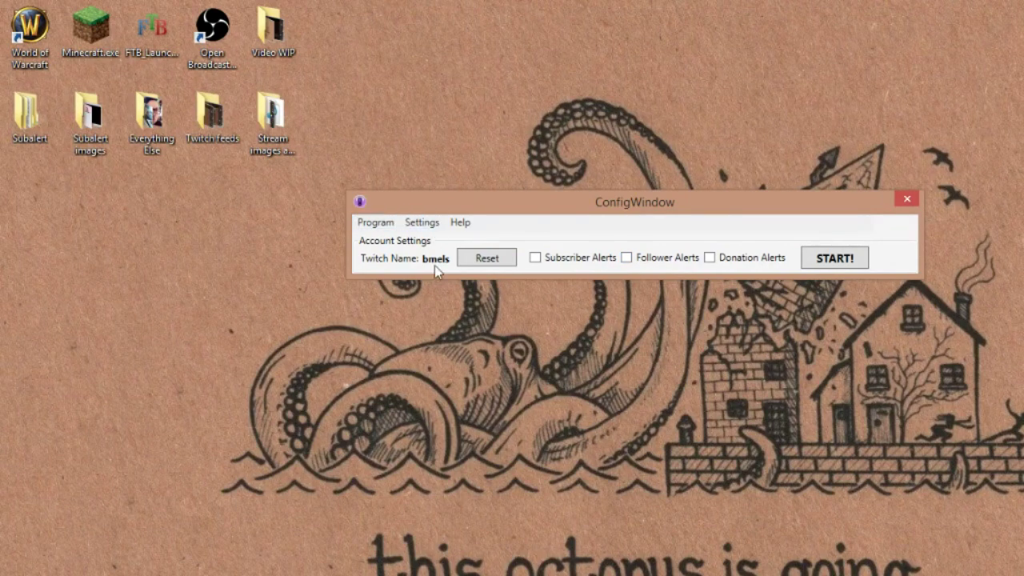
{"action": "left_click", "coordinate": [480, 257]}
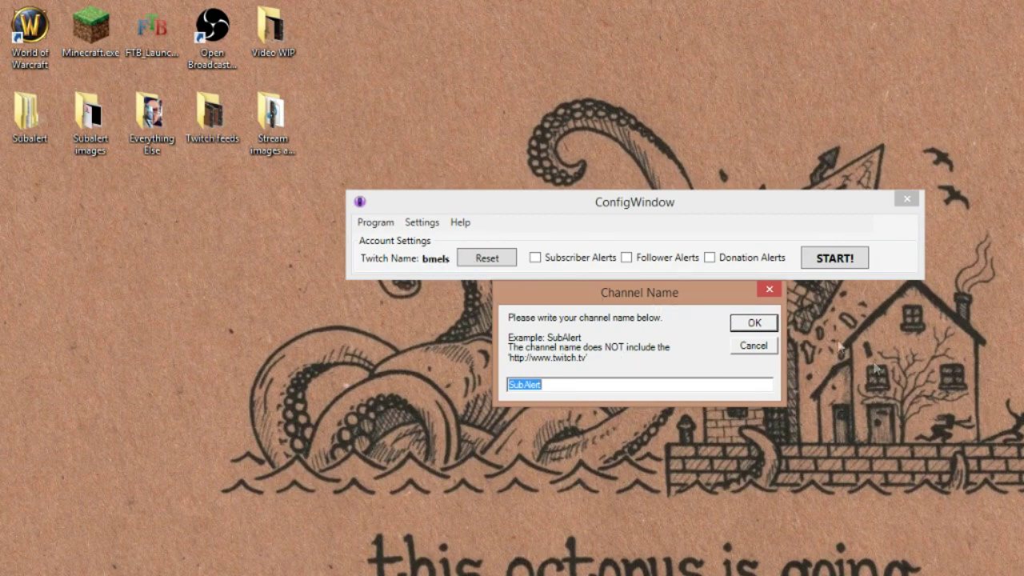
{"action": "left_click", "coordinate": [753, 345]}
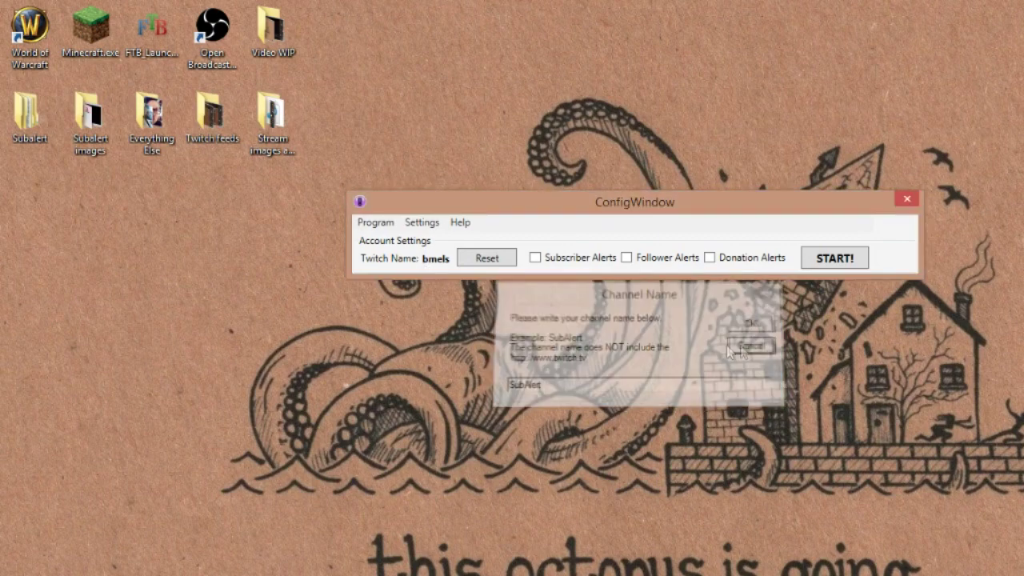
Re-enable Follower Alerts, acknowledge the confirmation, and bring up Settings > Configure the Alerts
{"action": "left_click", "coordinate": [437, 223]}
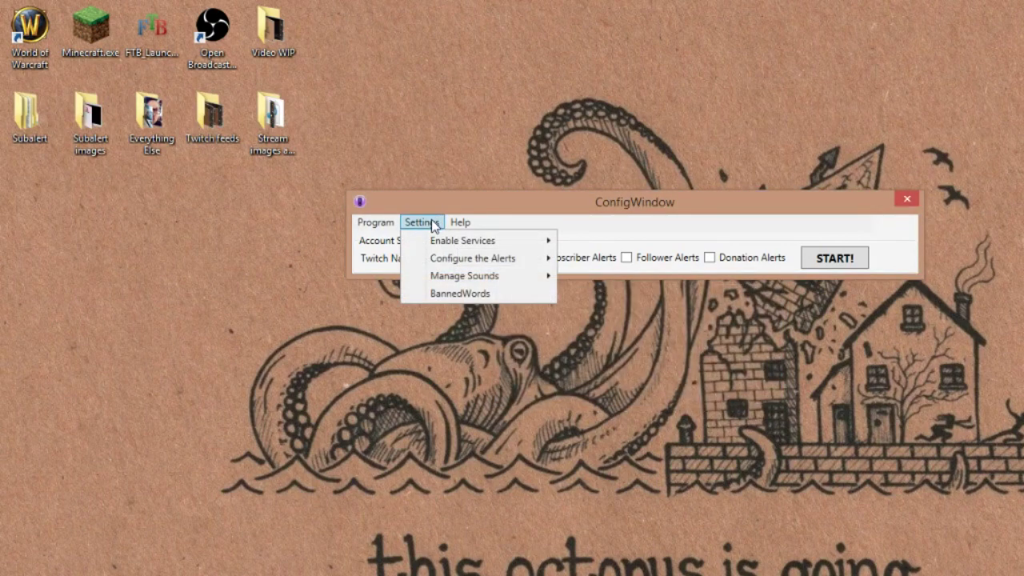
{"action": "mouse_move", "coordinate": [498, 243]}
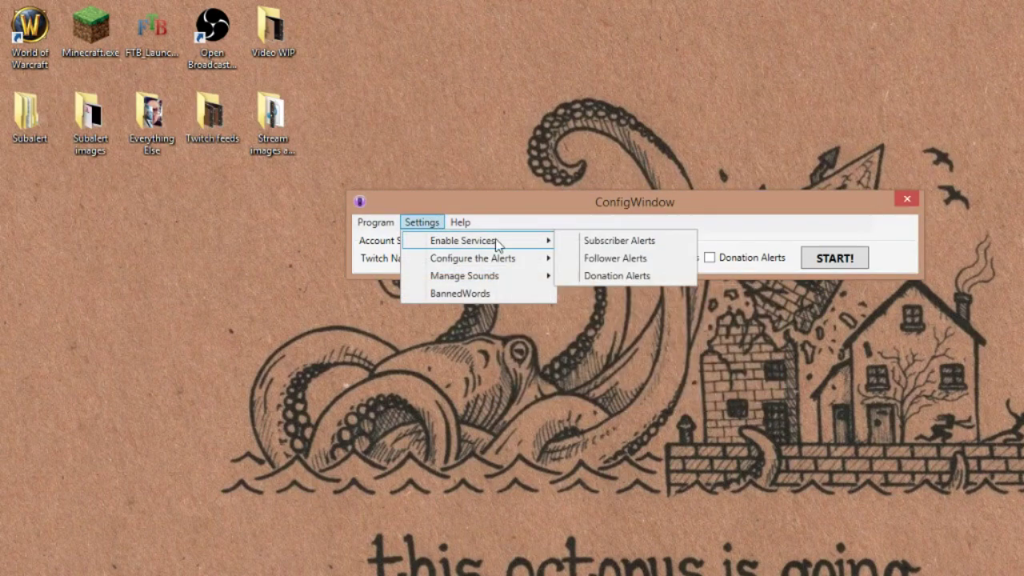
{"action": "left_click", "coordinate": [608, 261]}
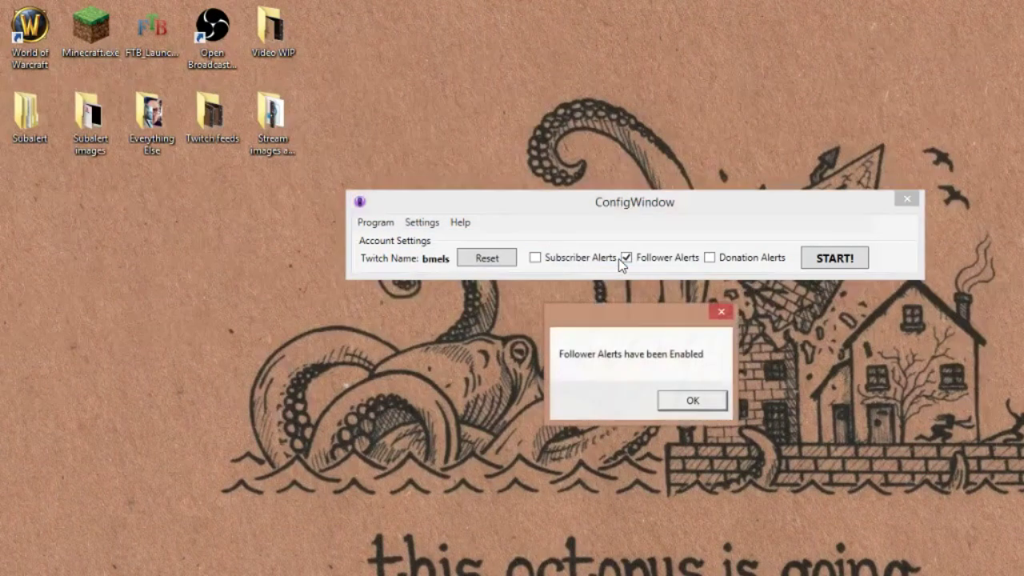
{"action": "left_click", "coordinate": [678, 402]}
{"action": "left_click", "coordinate": [424, 223]}
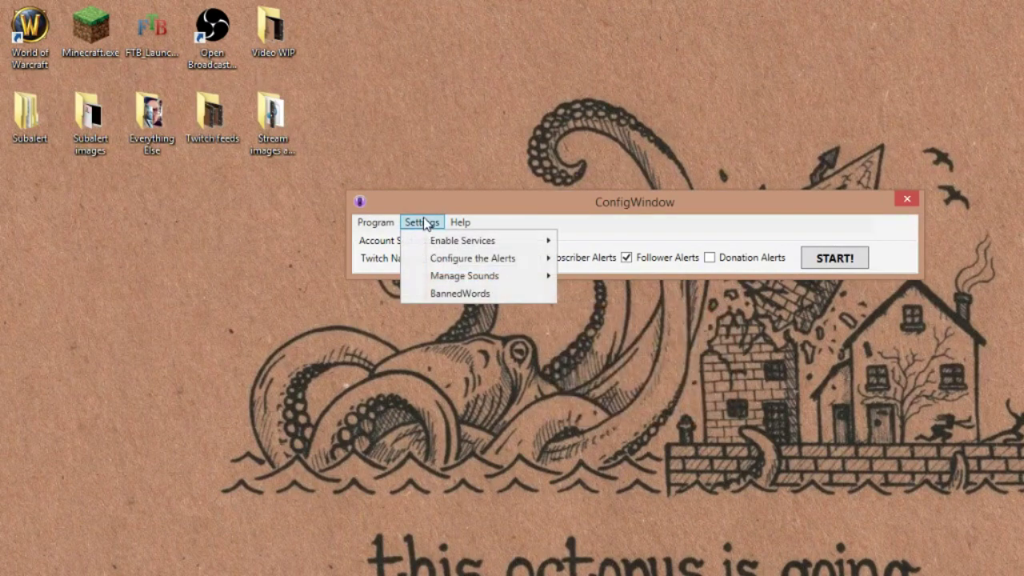
{"action": "mouse_move", "coordinate": [441, 266]}
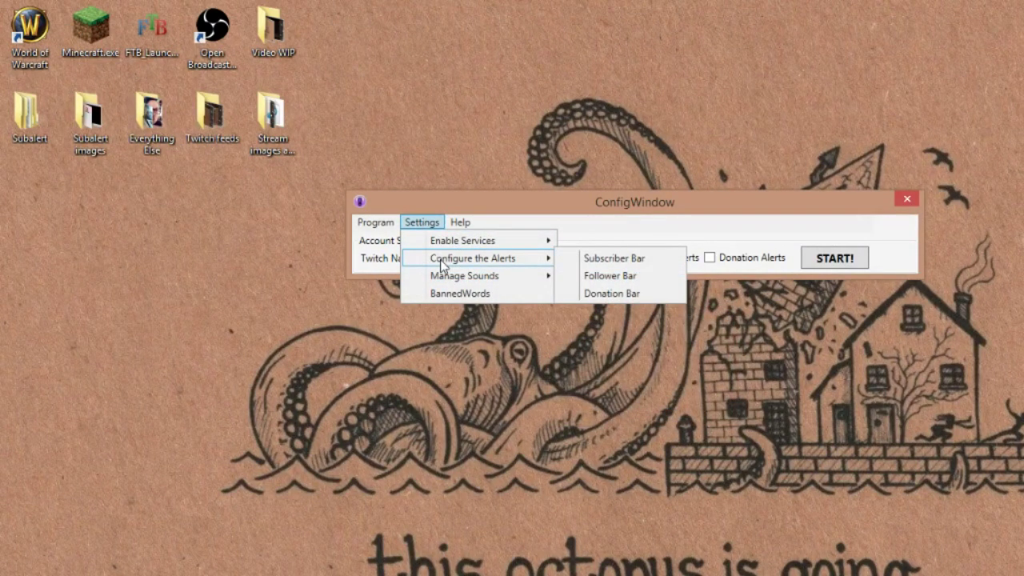
Open Follower Bar settings, move the preview bar into view, and leave Show Background checked
{"action": "left_click", "coordinate": [610, 275]}
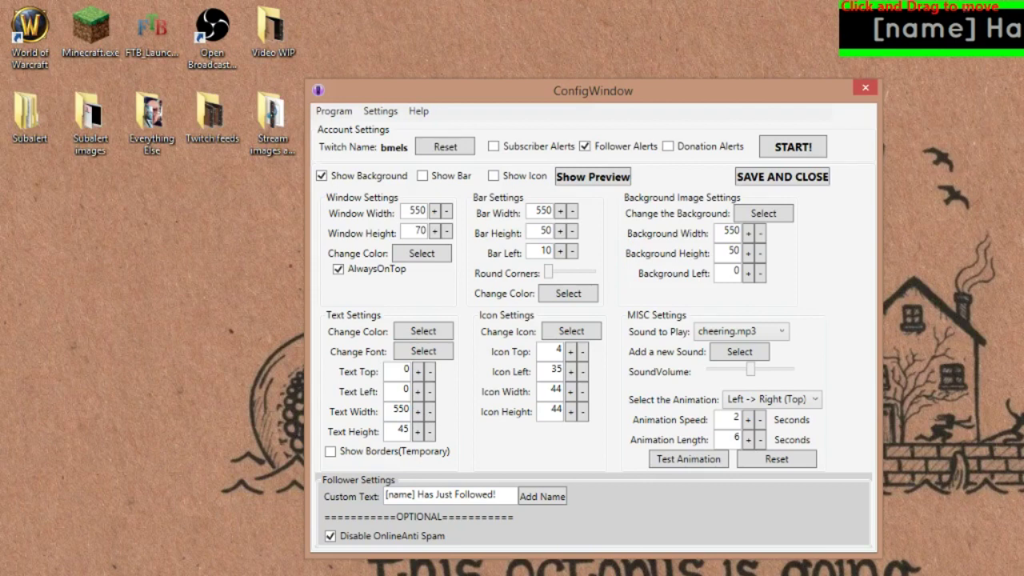
{"action": "mouse_move", "coordinate": [946, 20]}
{"action": "left_mouse_down"}
{"action": "mouse_move", "coordinate": [918, 24]}
{"action": "mouse_move", "coordinate": [932, 24]}
{"action": "left_mouse_up"}
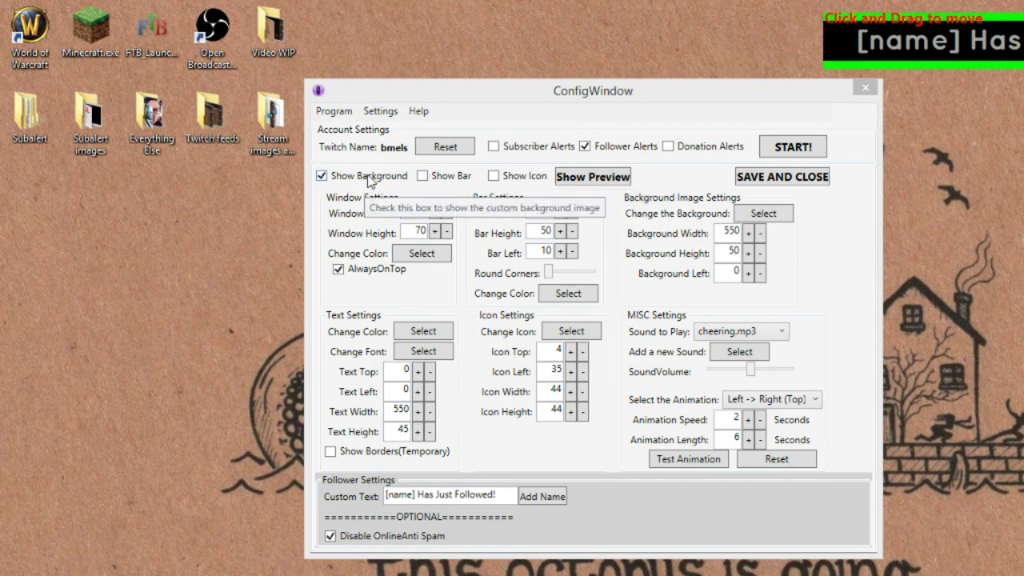
{"action": "left_click", "coordinate": [320, 177]}
{"action": "left_click", "coordinate": [319, 180]}
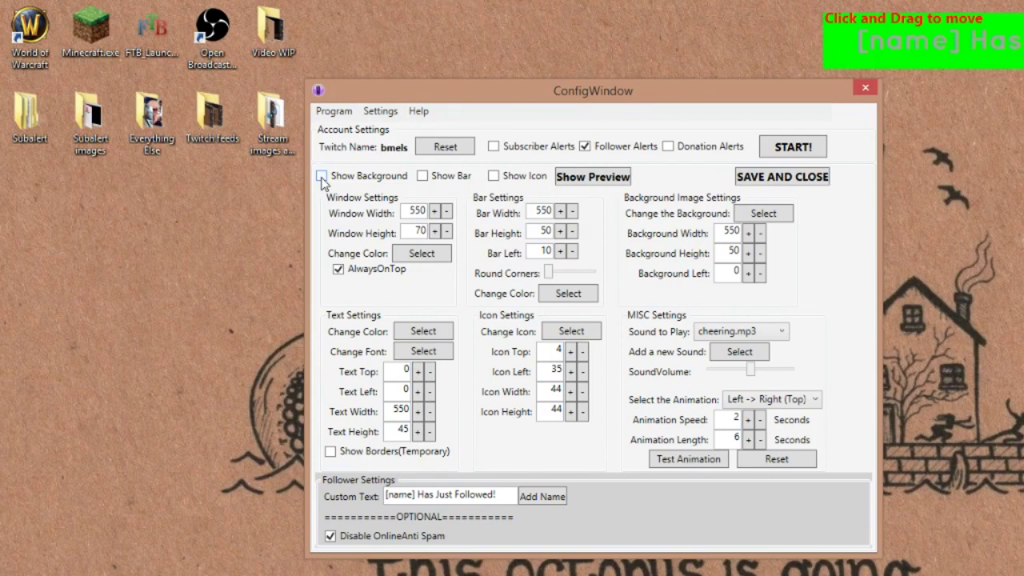
{"action": "left_click", "coordinate": [321, 177]}
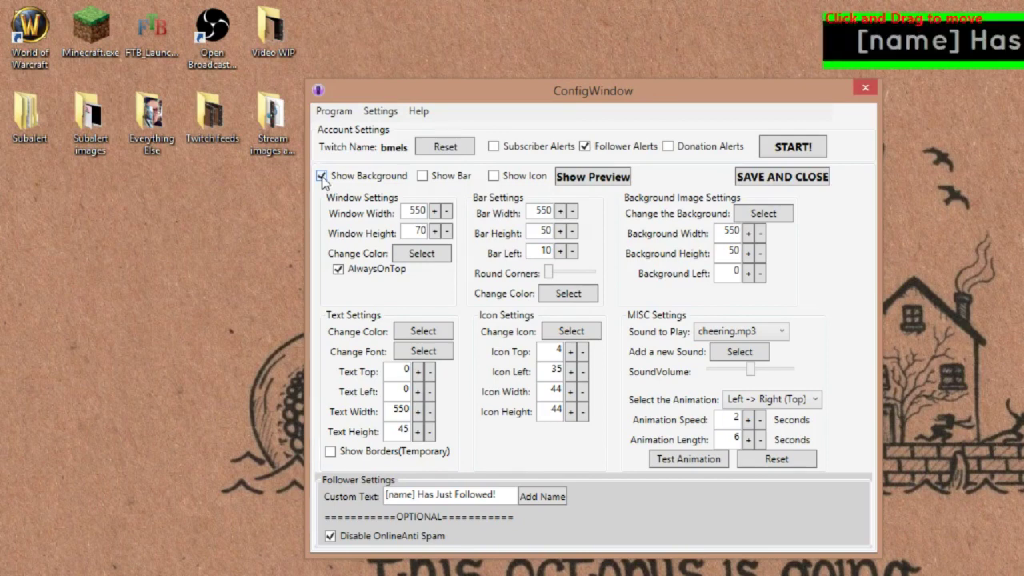
{"action": "left_click", "coordinate": [324, 181]}
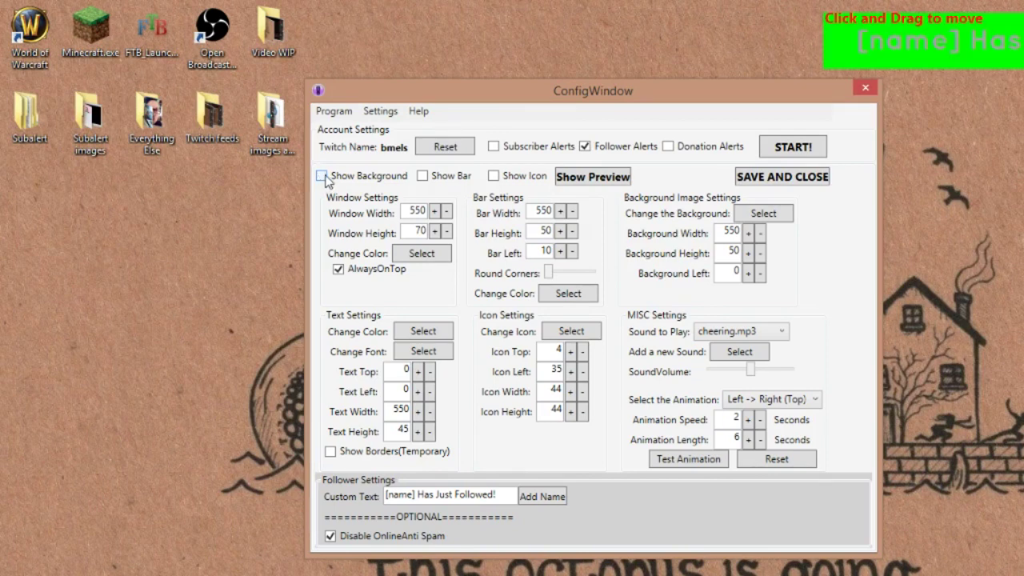
{"action": "left_click", "coordinate": [326, 181]}
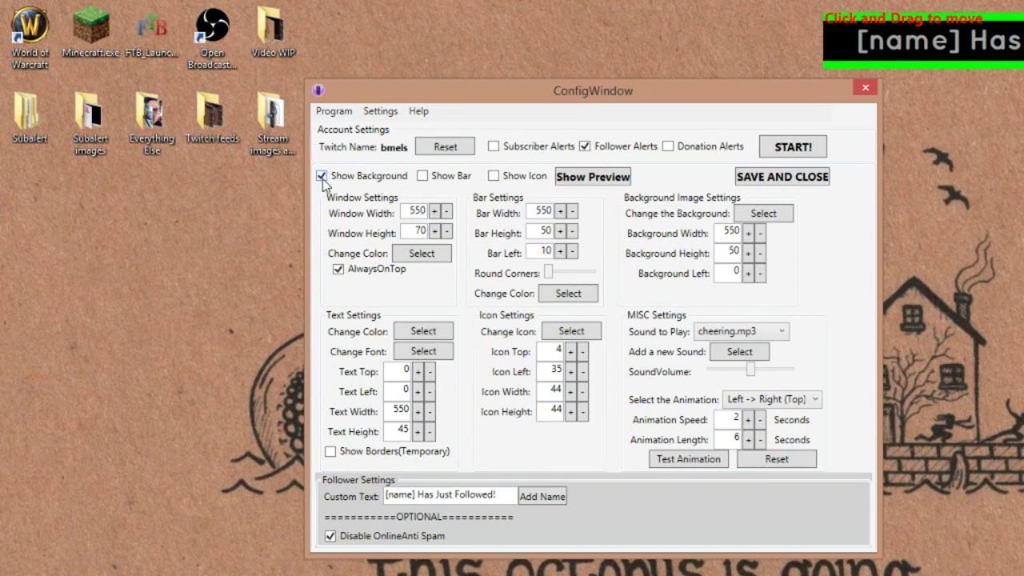
Try the Show Bar, Show Icon and Show Background toggles, ending with bar and icon hidden
{"action": "left_click", "coordinate": [424, 180]}
{"action": "left_click", "coordinate": [321, 176]}
{"action": "left_click", "coordinate": [322, 176]}
{"action": "left_click", "coordinate": [321, 176]}
{"action": "left_click", "coordinate": [322, 176]}
{"action": "left_click", "coordinate": [493, 176]}
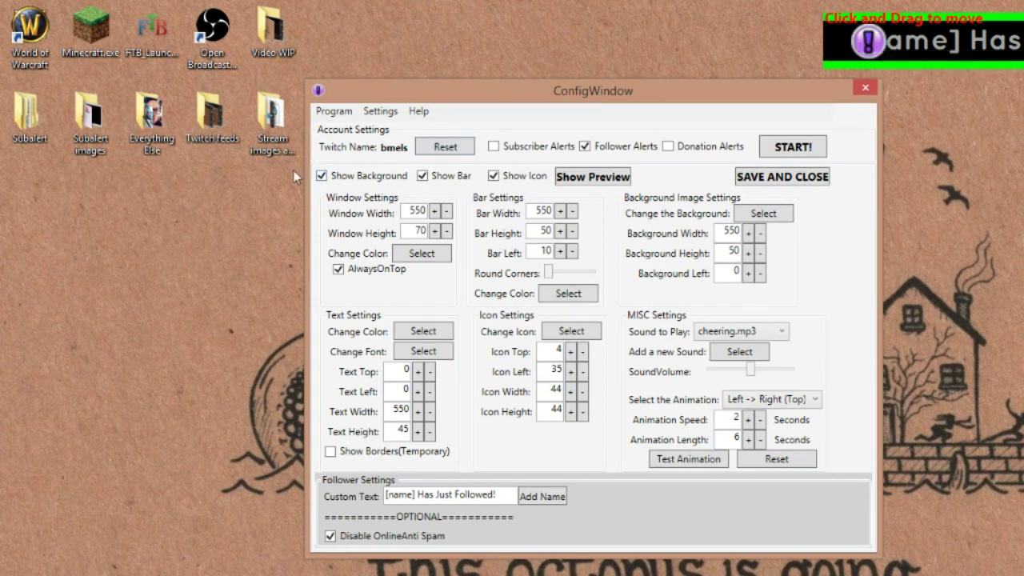
{"action": "left_click", "coordinate": [322, 176]}
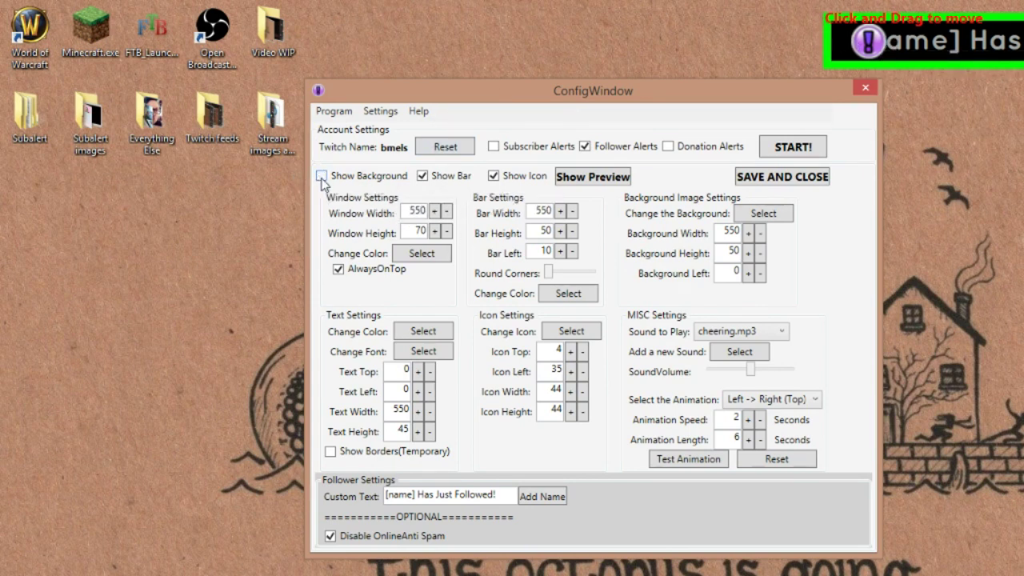
{"action": "left_click", "coordinate": [422, 176]}
{"action": "left_click", "coordinate": [494, 176]}
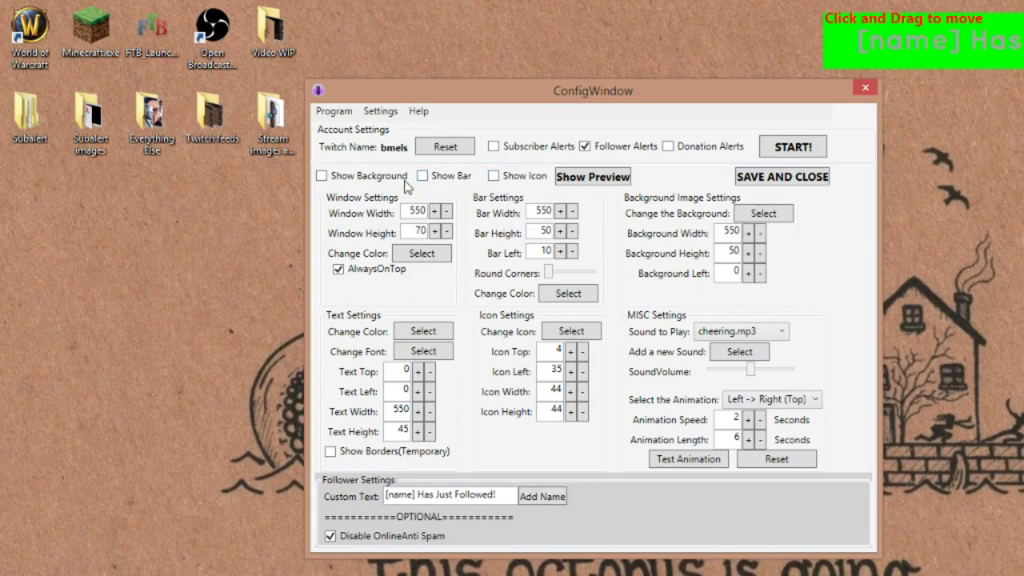
{"action": "left_click", "coordinate": [322, 176]}
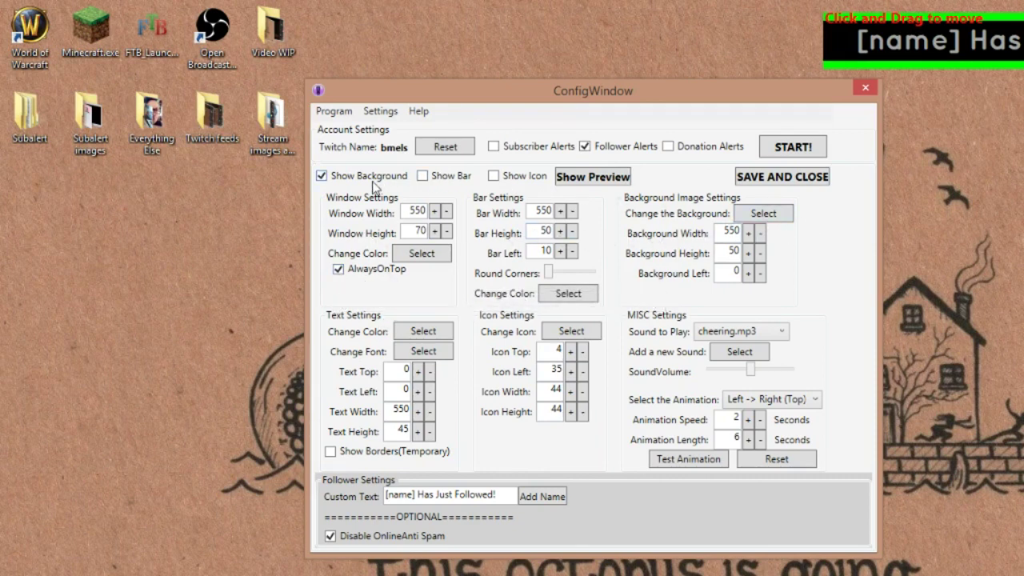
Widen the alert window to 552, test icon and bar corners, then open the bar colour picker
{"action": "left_click", "coordinate": [434, 212]}
{"action": "left_click", "coordinate": [432, 232]}
{"action": "left_click", "coordinate": [494, 175]}
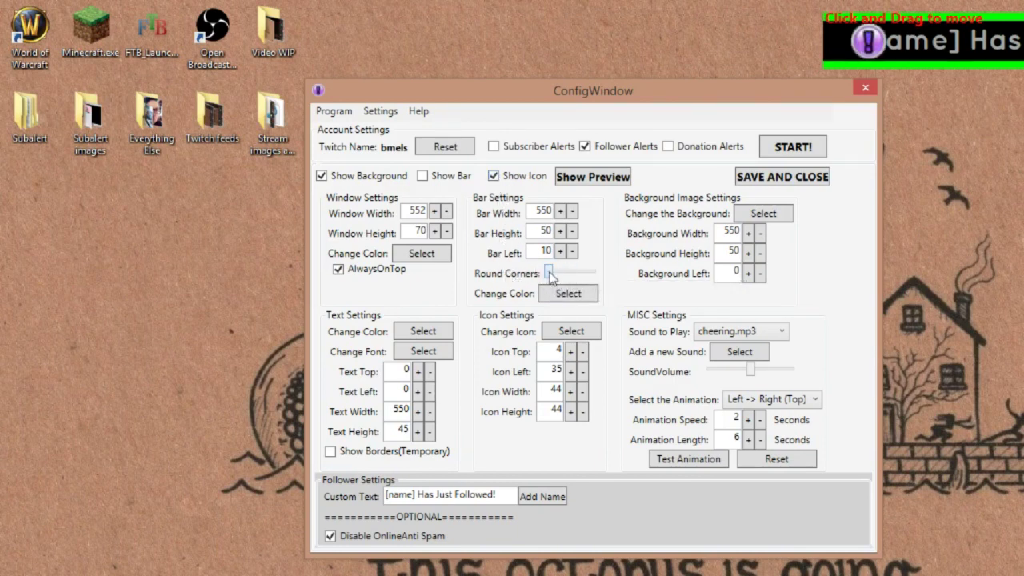
{"action": "mouse_move", "coordinate": [547, 272]}
{"action": "left_mouse_down"}
{"action": "mouse_move", "coordinate": [617, 277]}
{"action": "mouse_move", "coordinate": [536, 275]}
{"action": "left_mouse_up"}
{"action": "left_click", "coordinate": [422, 175]}
{"action": "left_click", "coordinate": [494, 177]}
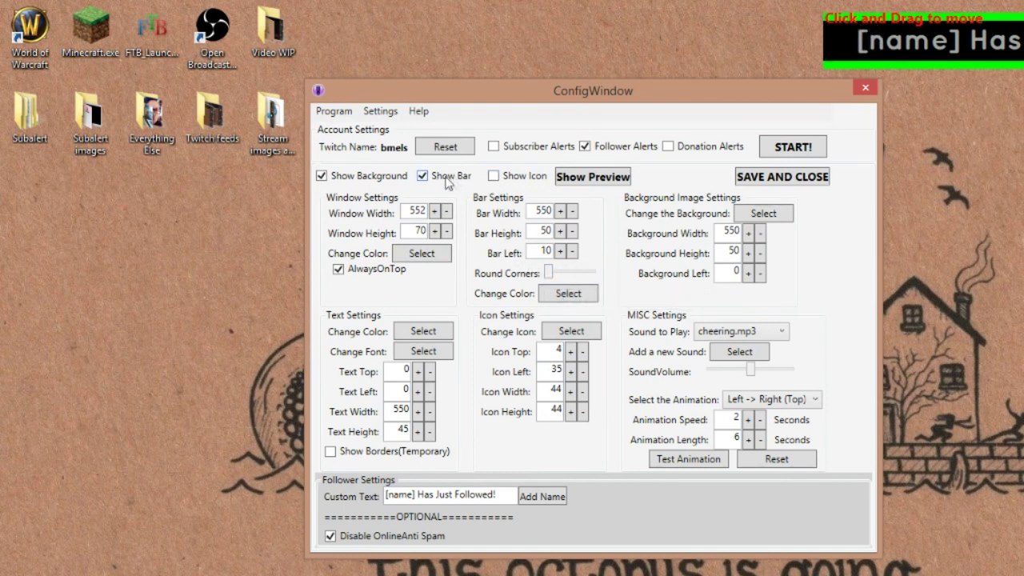
{"action": "left_click", "coordinate": [422, 175]}
{"action": "left_click", "coordinate": [569, 294]}
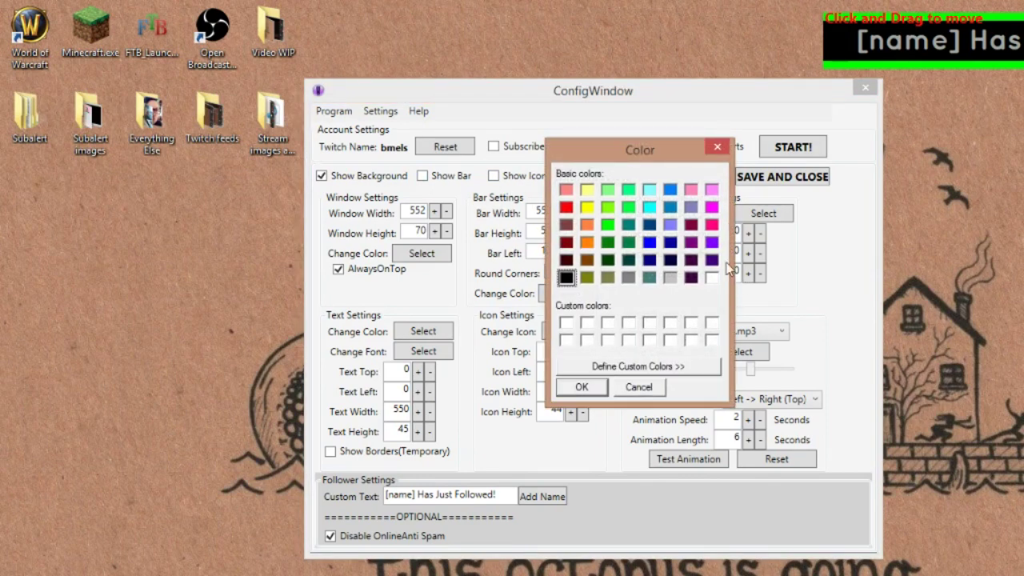
Close the bar and text colour pickers without choosing any new colour
{"action": "left_click", "coordinate": [636, 367]}
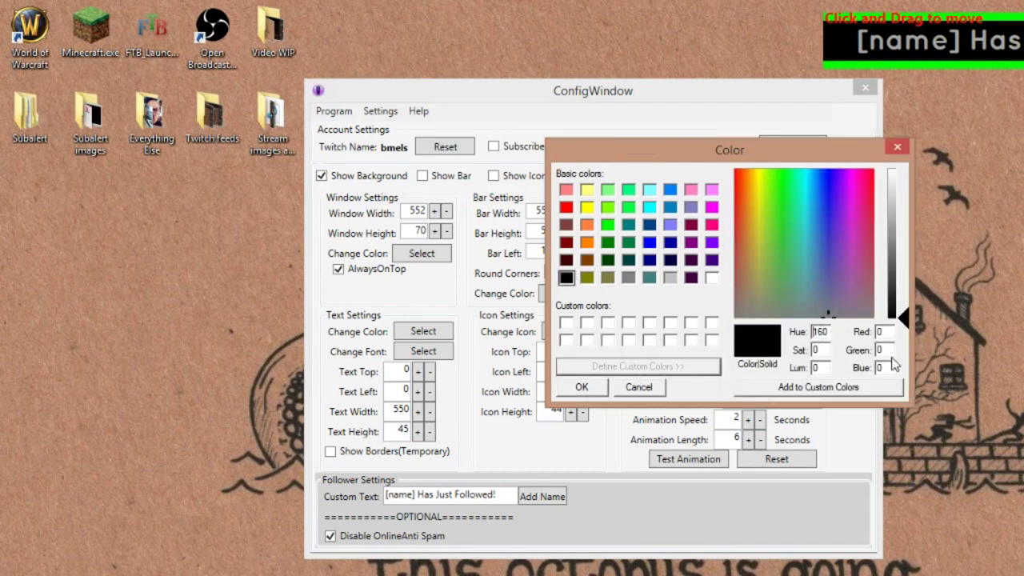
{"action": "left_click", "coordinate": [898, 149]}
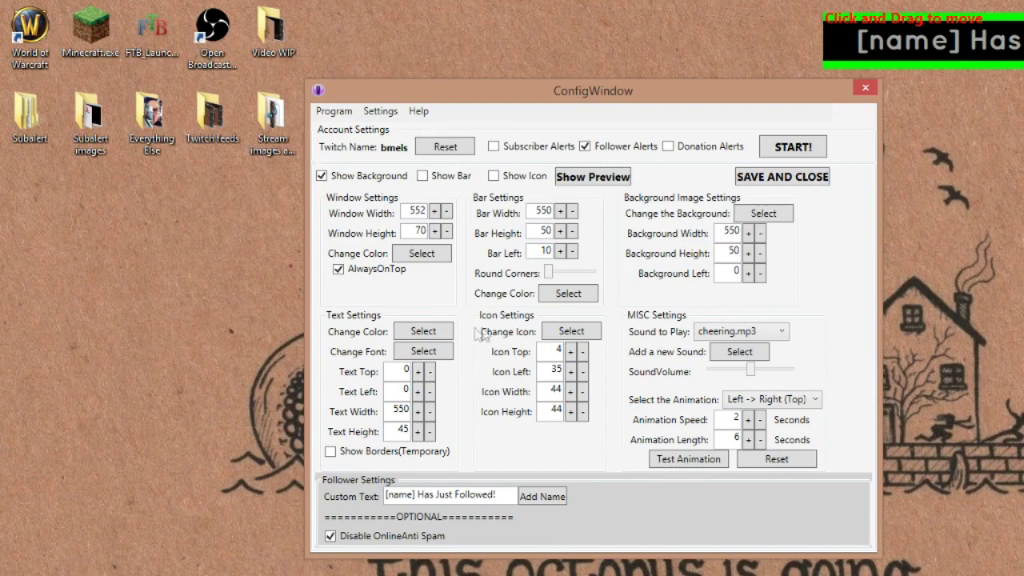
{"action": "left_click", "coordinate": [425, 340]}
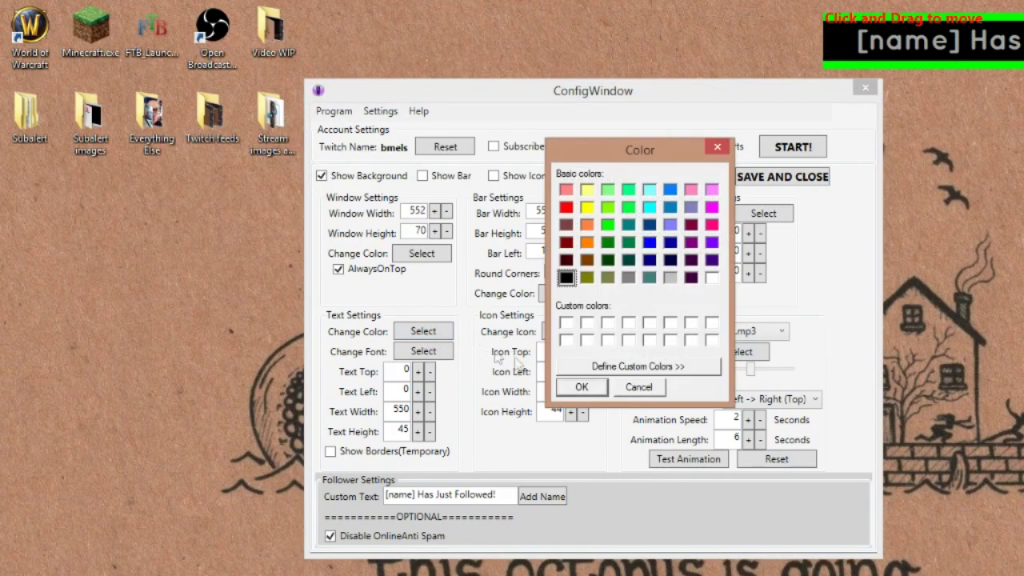
{"action": "left_click", "coordinate": [638, 387]}
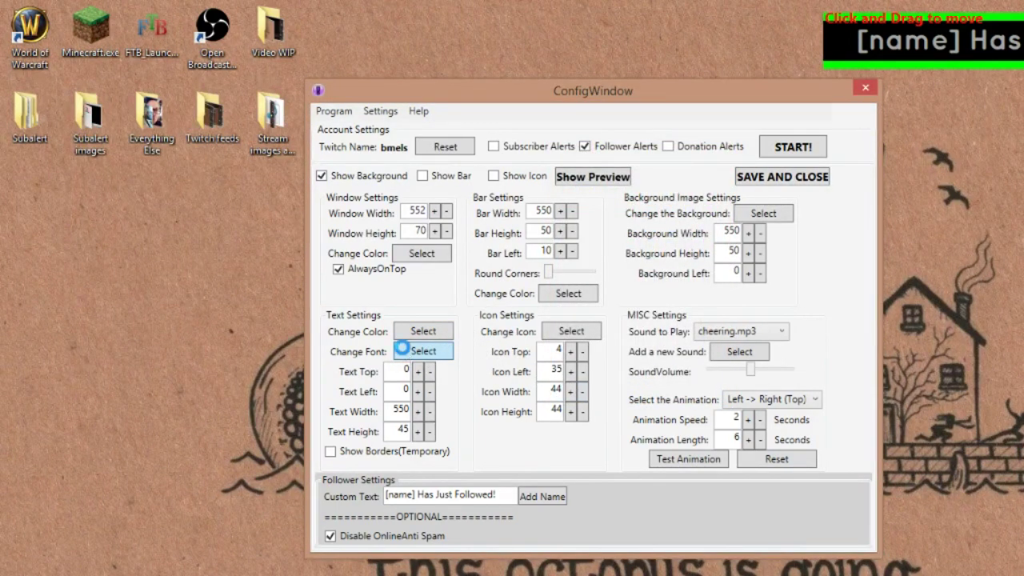
Browse the font list and apply Franklin Gothic to the alert text
{"action": "left_click", "coordinate": [420, 352]}
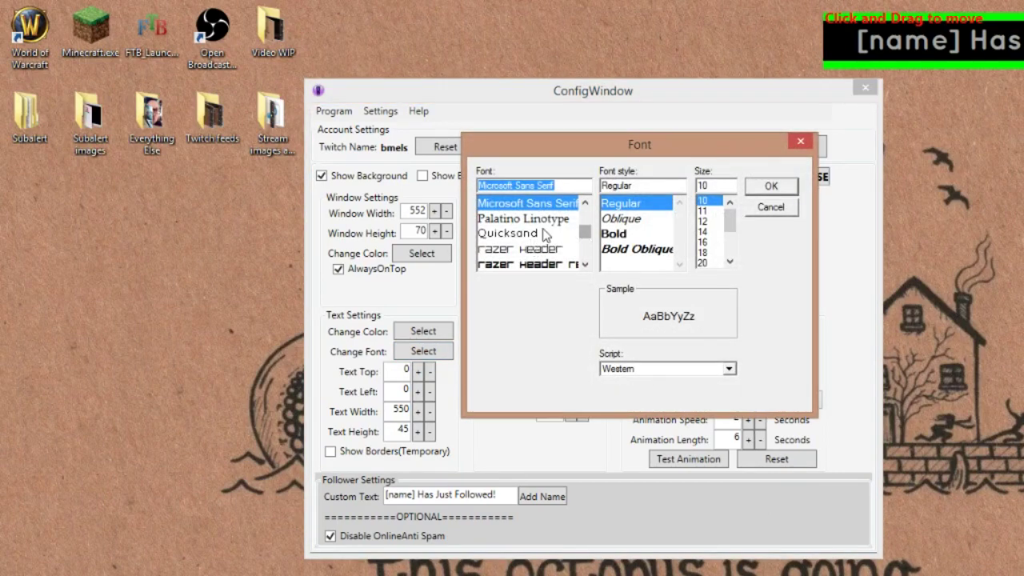
{"action": "scroll", "coordinate": [532, 231], "scroll_direction": "down", "scroll_amount": 10}
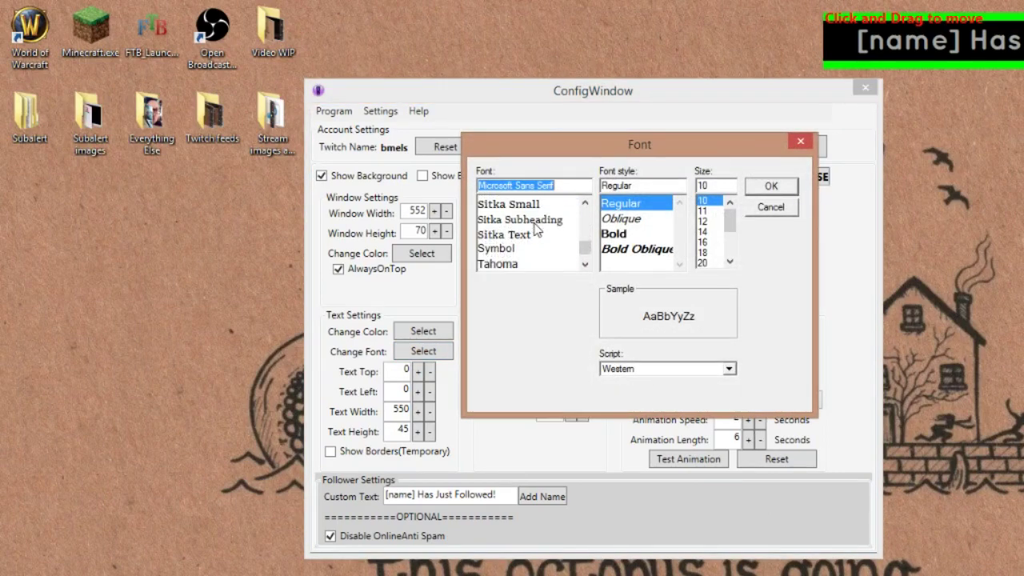
{"action": "scroll", "coordinate": [524, 231], "scroll_direction": "down", "scroll_amount": 1}
{"action": "scroll", "coordinate": [541, 233], "scroll_direction": "up", "scroll_amount": 4}
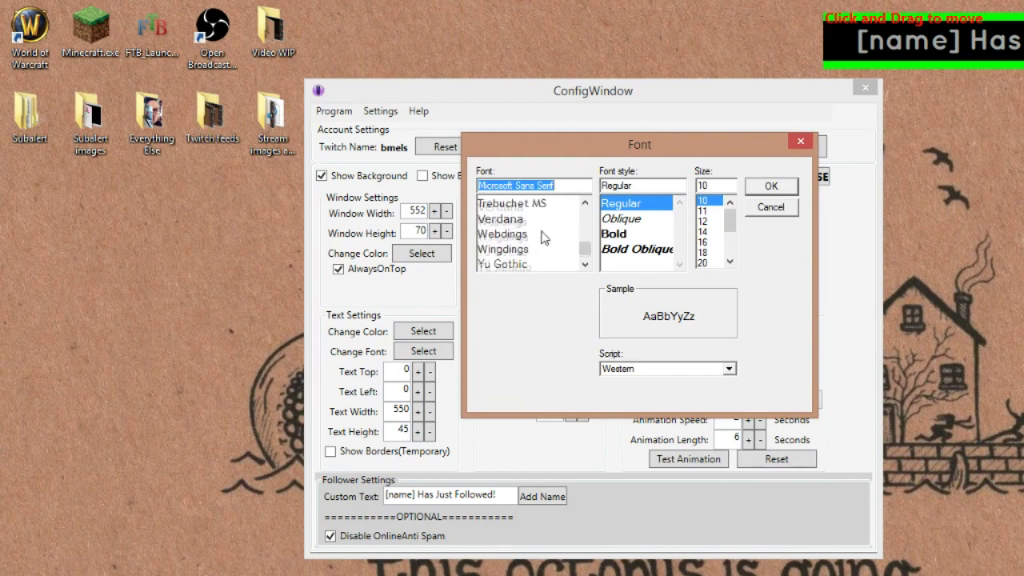
{"action": "scroll", "coordinate": [545, 223], "scroll_direction": "up", "scroll_amount": 10}
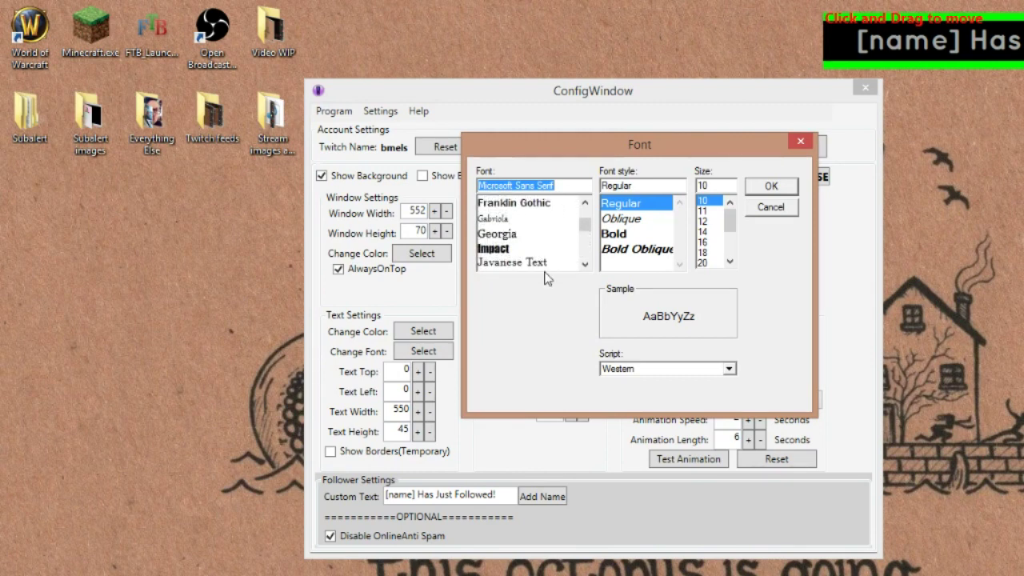
{"action": "scroll", "coordinate": [542, 255], "scroll_direction": "up", "scroll_amount": 8}
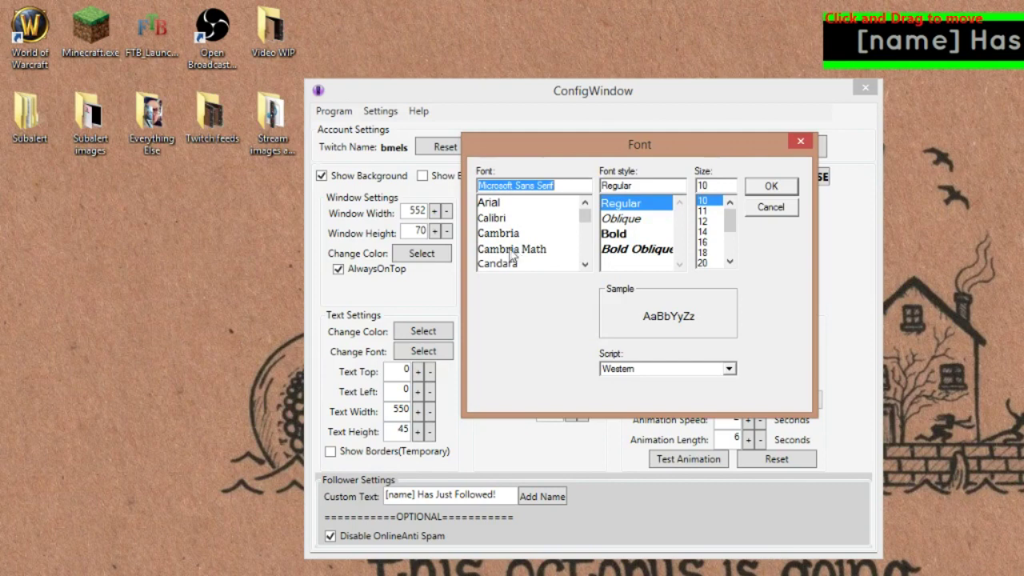
{"action": "scroll", "coordinate": [522, 216], "scroll_direction": "down", "scroll_amount": 7}
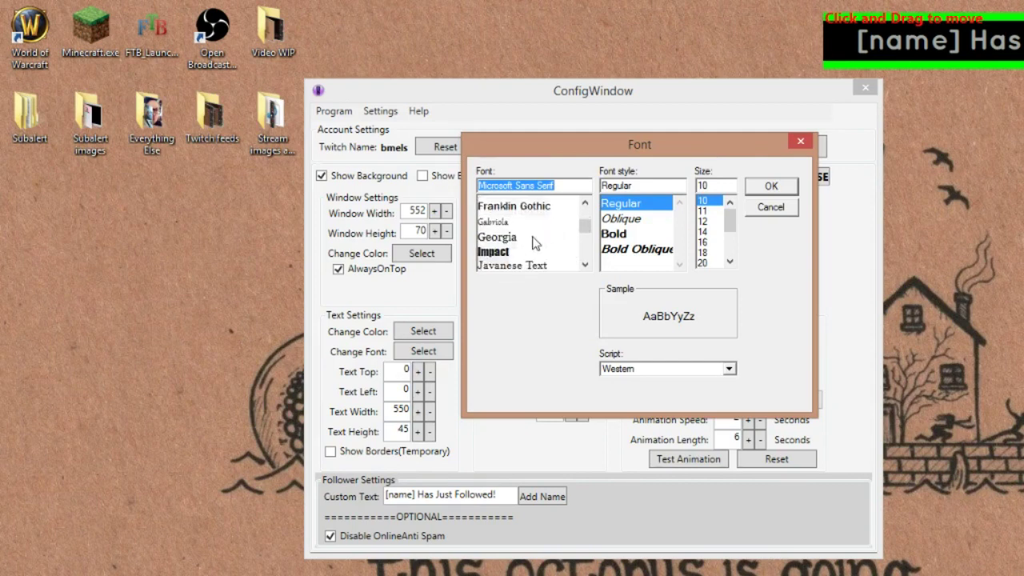
{"action": "scroll", "coordinate": [530, 239], "scroll_direction": "up", "scroll_amount": 2}
{"action": "left_click", "coordinate": [519, 218]}
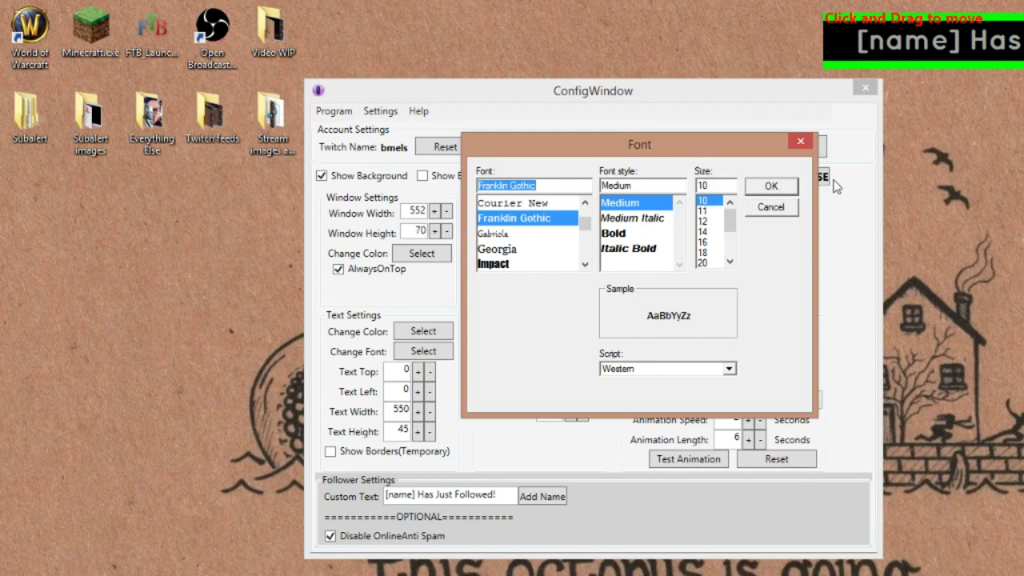
{"action": "left_click", "coordinate": [770, 187]}
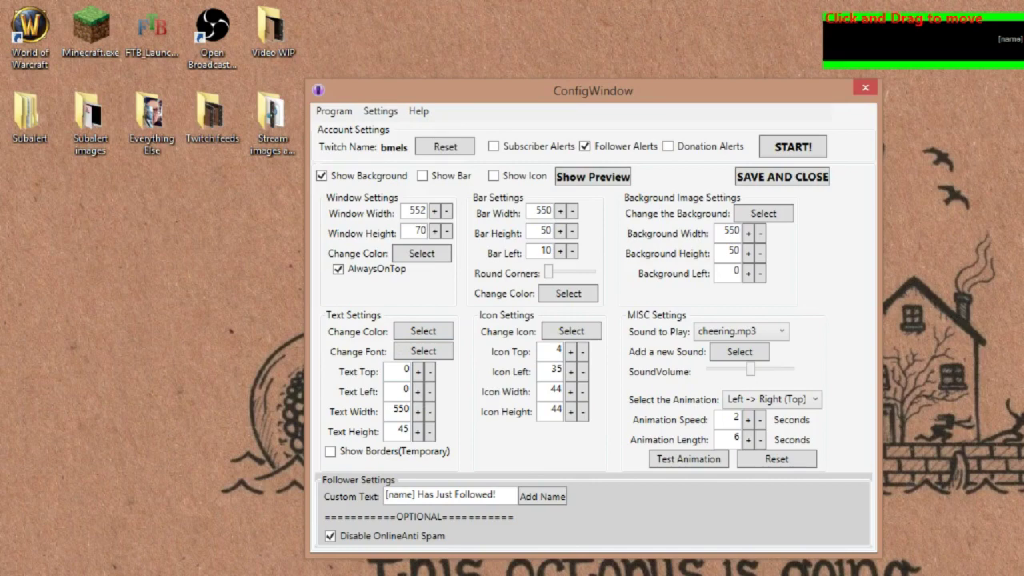
Switch the alert text font to Impact at size 20
{"action": "left_click", "coordinate": [422, 351]}
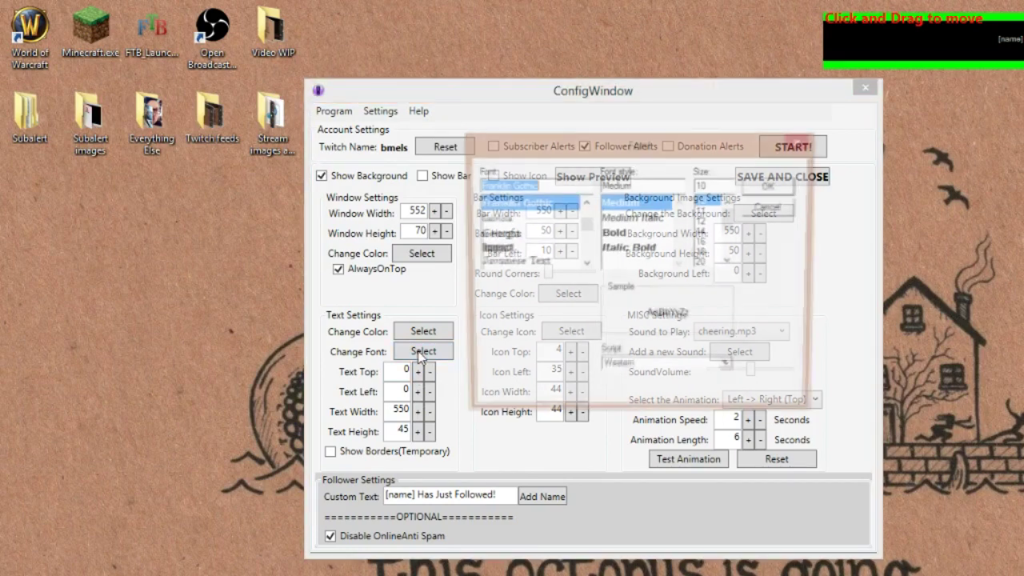
{"action": "left_click", "coordinate": [485, 250]}
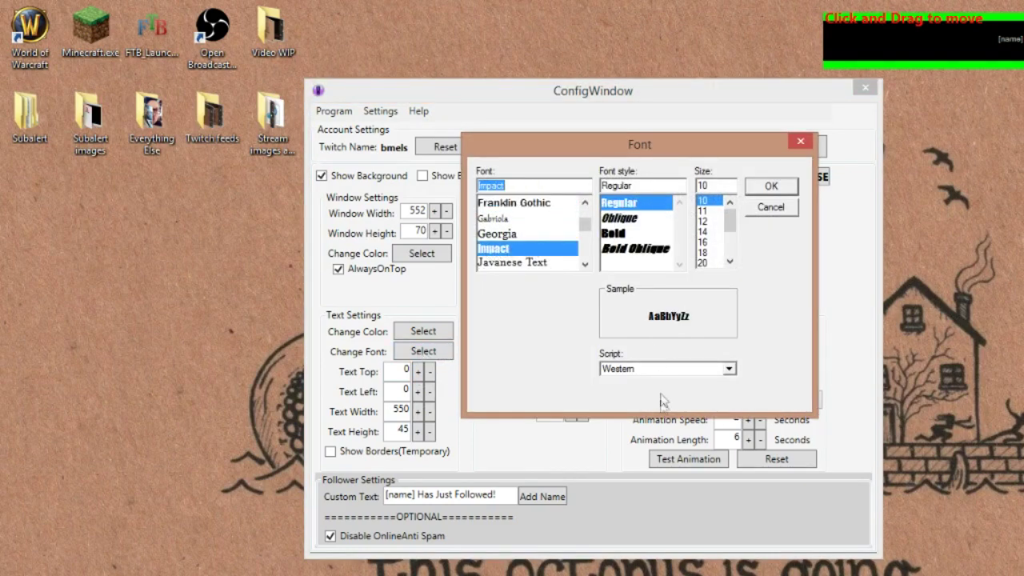
{"action": "left_click", "coordinate": [703, 263]}
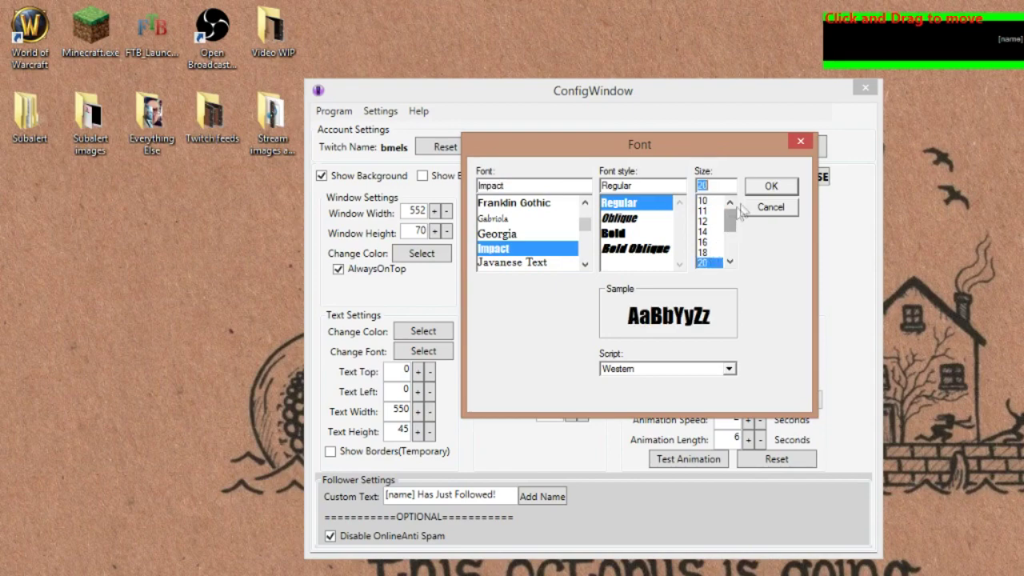
{"action": "left_click", "coordinate": [768, 188]}
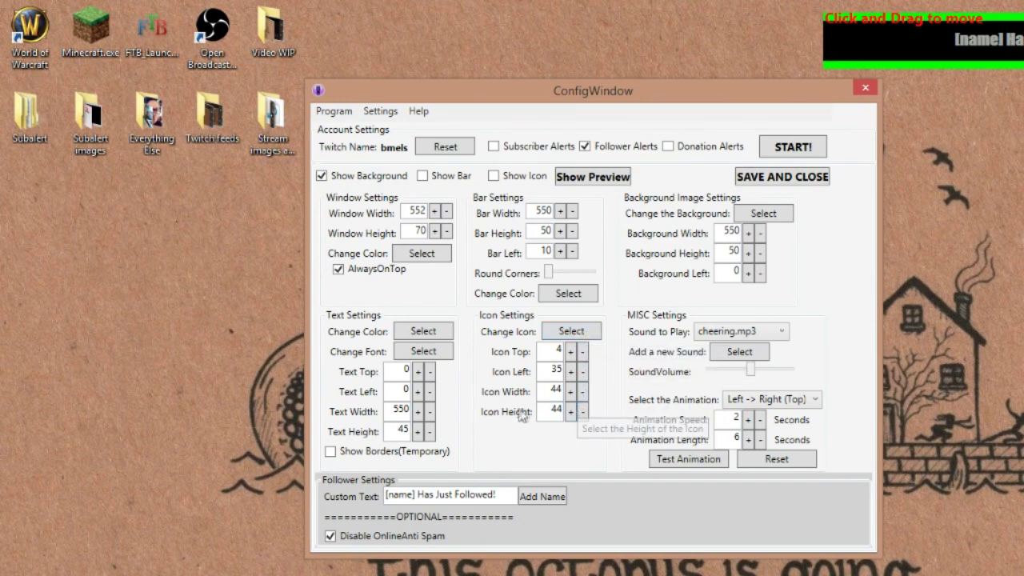
Set 1024x576offline.png from the Twitch graph folder as the alert icon
{"action": "left_click", "coordinate": [568, 333]}
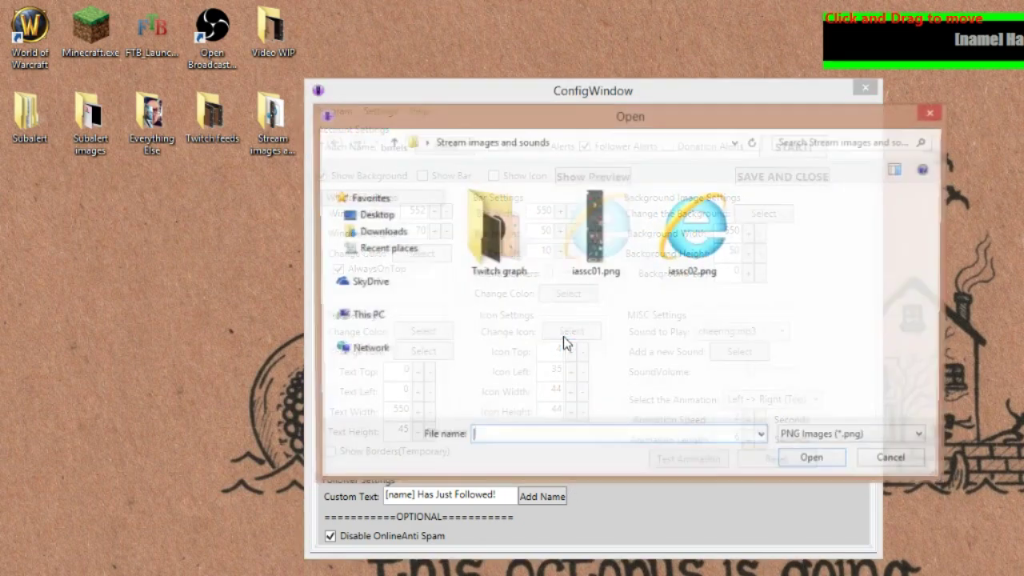
{"action": "double_click", "coordinate": [493, 224]}
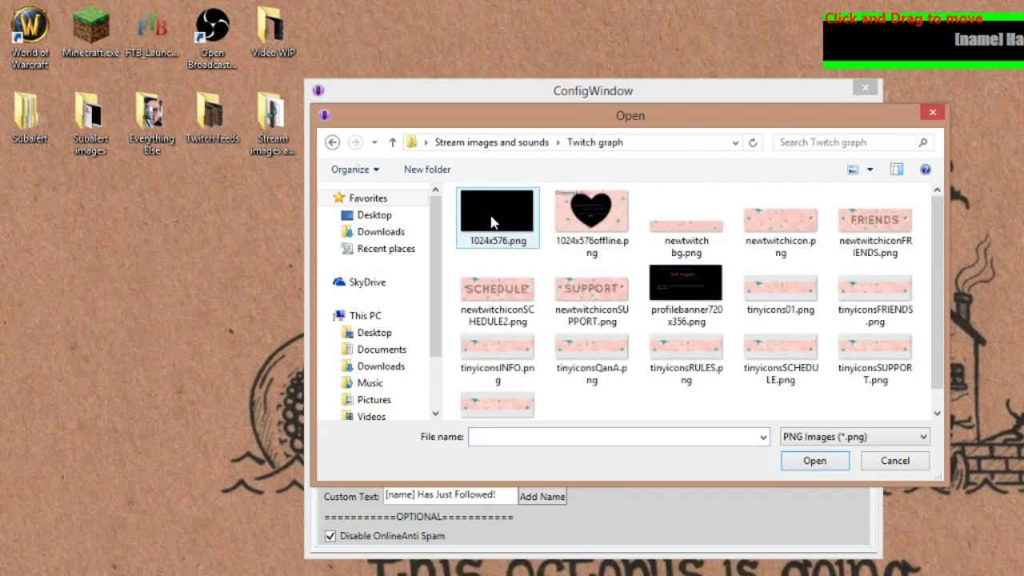
{"action": "scroll", "coordinate": [495, 241], "scroll_direction": "down", "scroll_amount": 1}
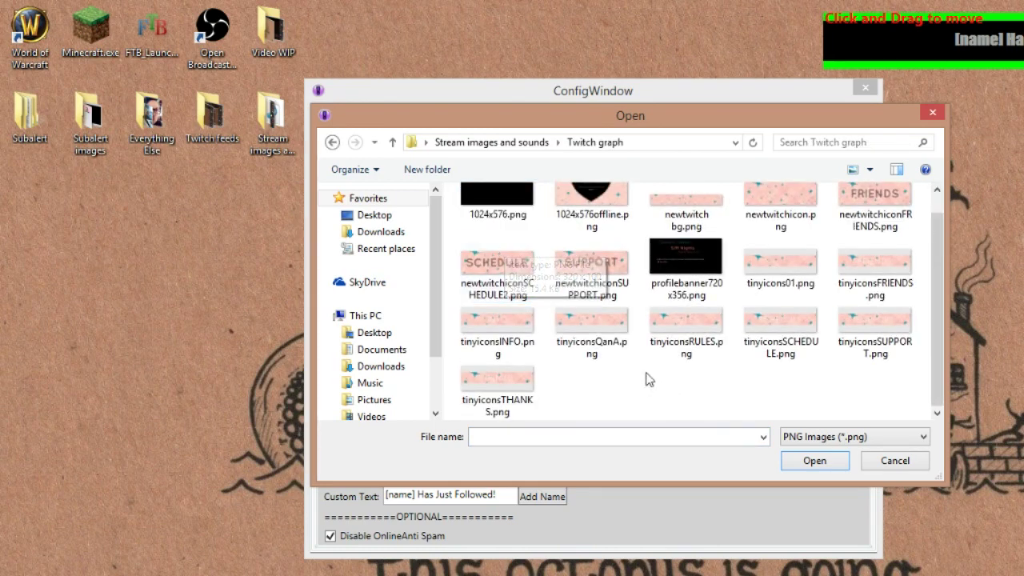
{"action": "scroll", "coordinate": [627, 369], "scroll_direction": "up", "scroll_amount": 1}
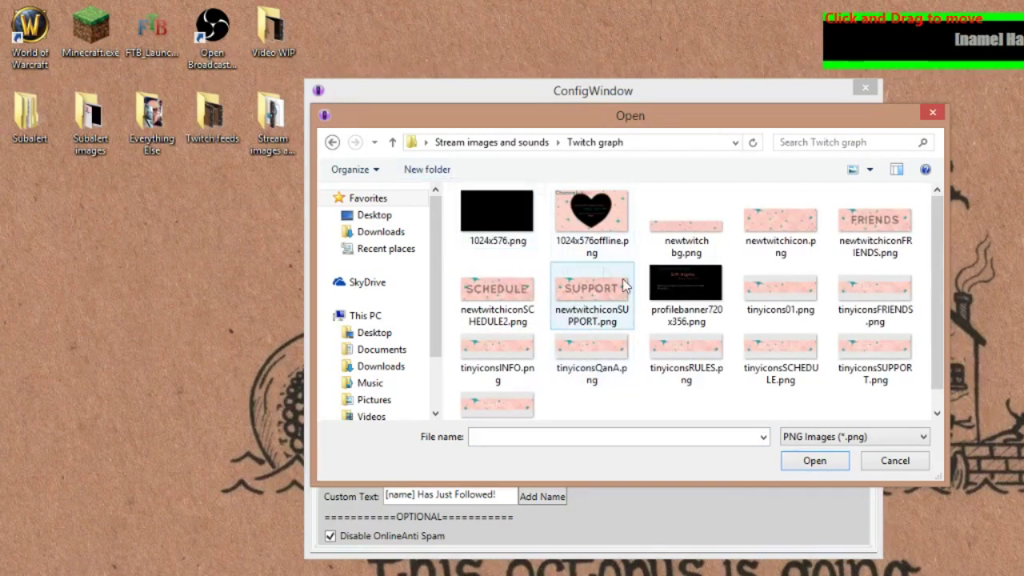
{"action": "double_click", "coordinate": [592, 220]}
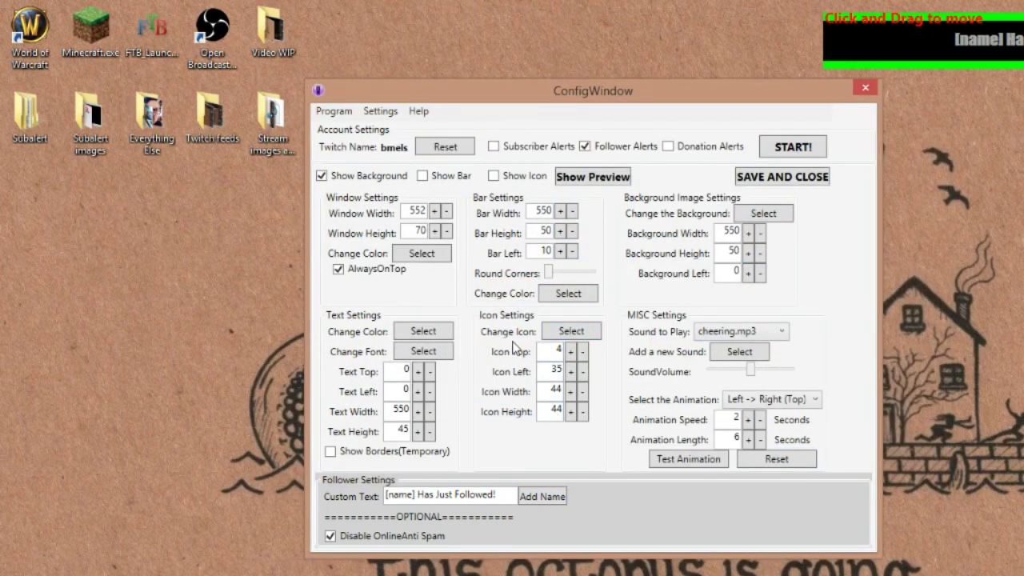
Replace the icon with follow.png from Desktop > Subalert images and turn on Show Icon
{"action": "left_click", "coordinate": [571, 333]}
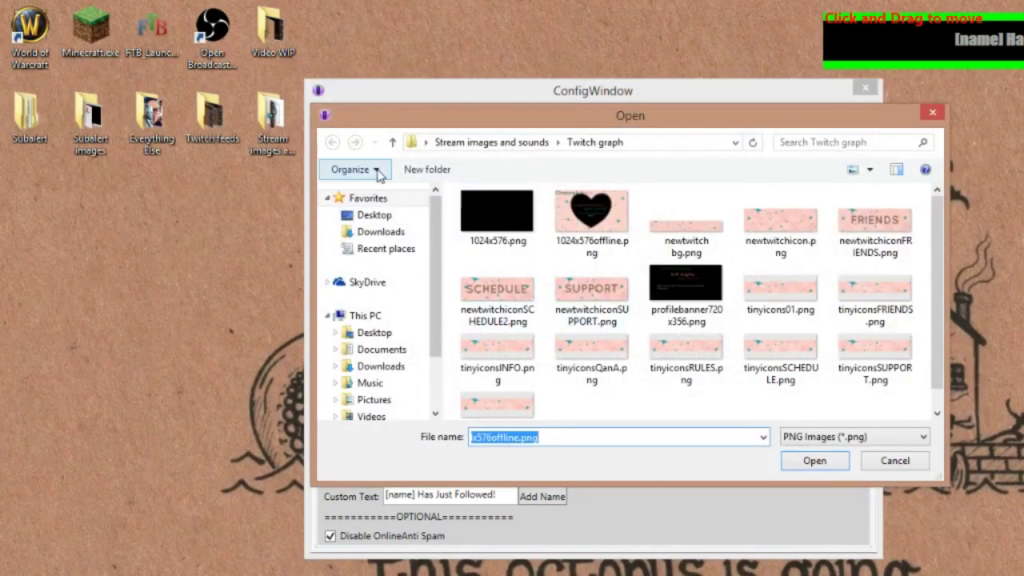
{"action": "left_click", "coordinate": [392, 142]}
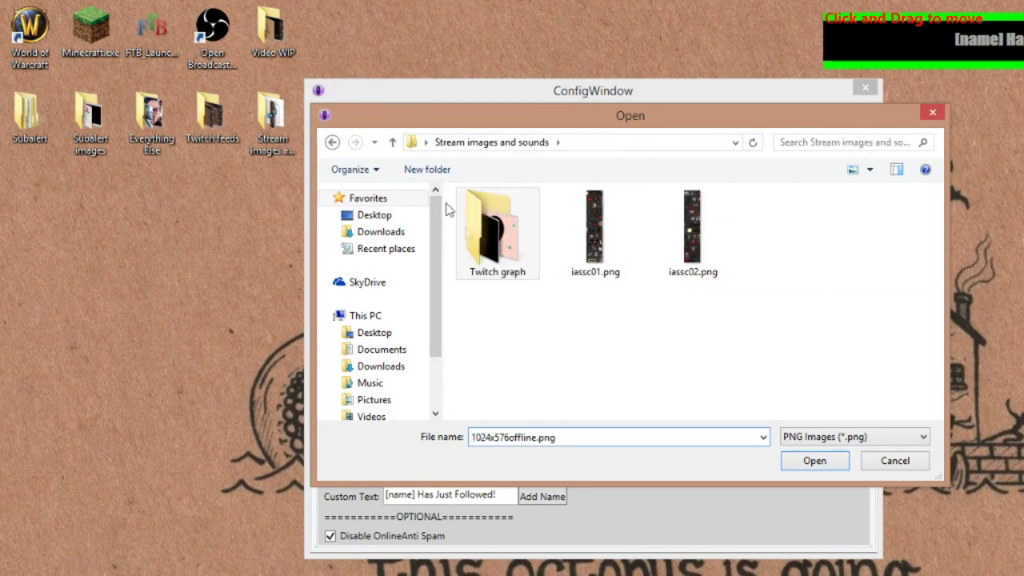
{"action": "left_click", "coordinate": [392, 141]}
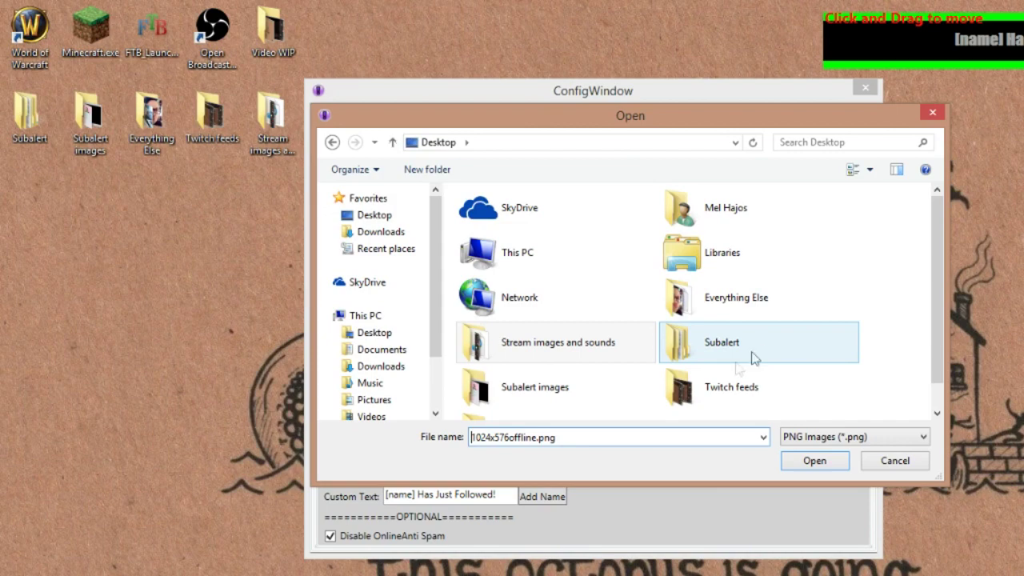
{"action": "double_click", "coordinate": [551, 404]}
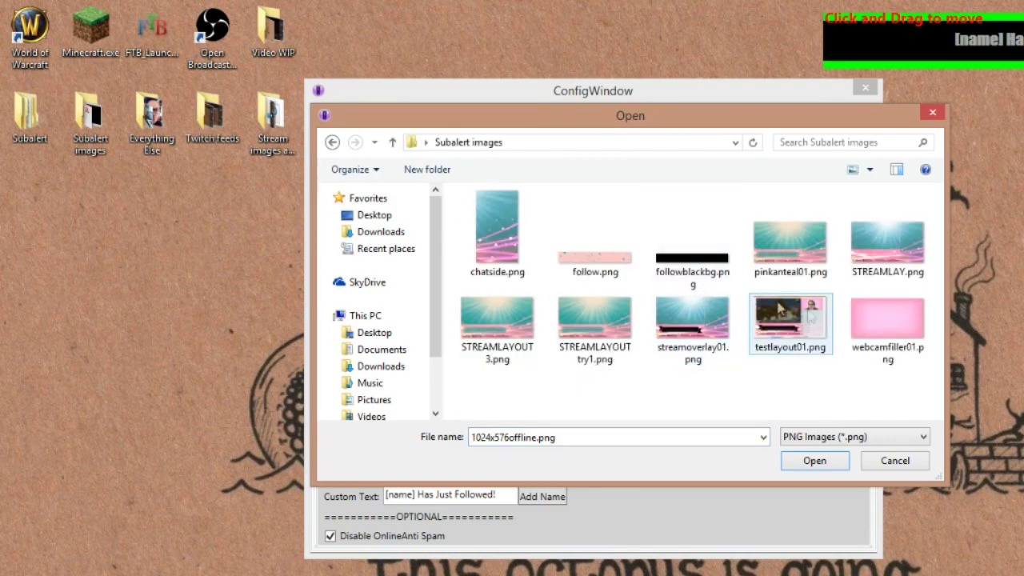
{"action": "double_click", "coordinate": [591, 249]}
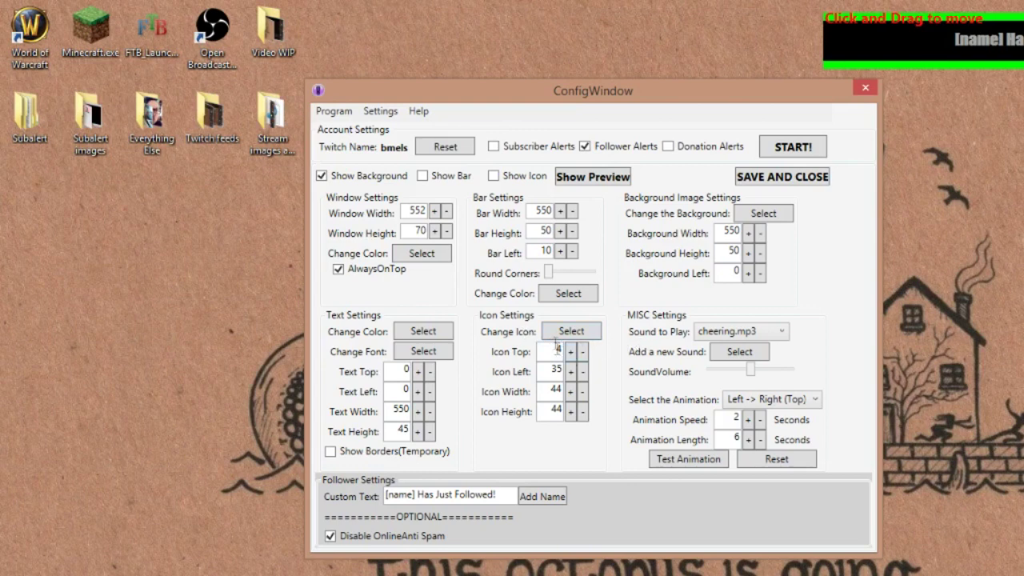
{"action": "left_click", "coordinate": [493, 175]}
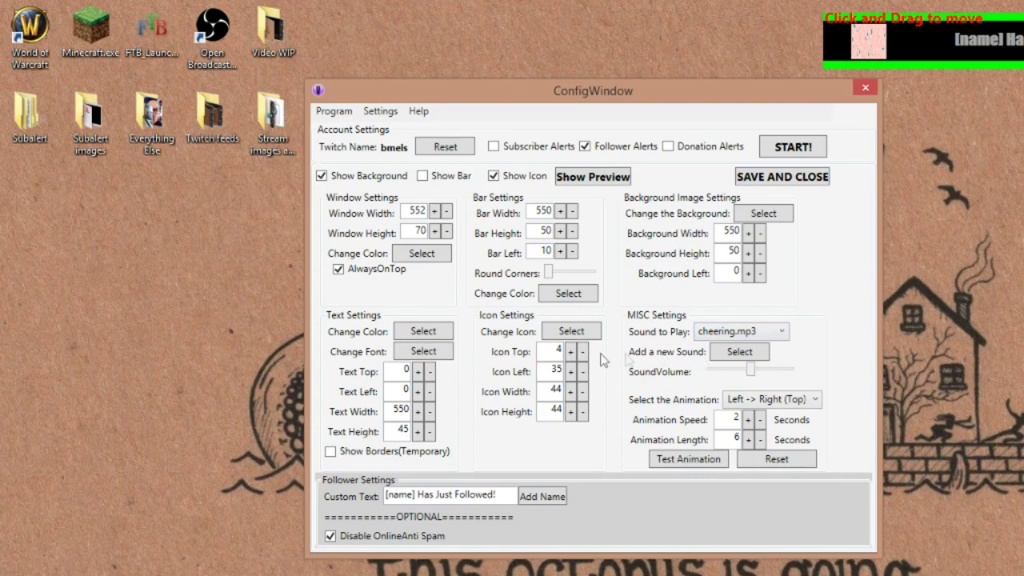
Turn off Show Icon and set follow.png as the alert's background image
{"action": "left_click", "coordinate": [493, 176]}
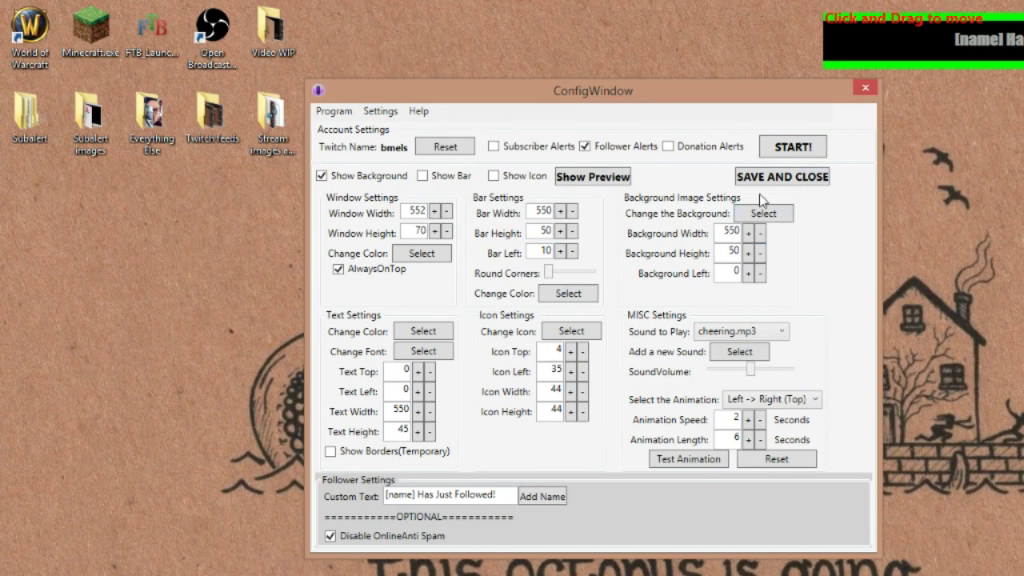
{"action": "left_click", "coordinate": [762, 214]}
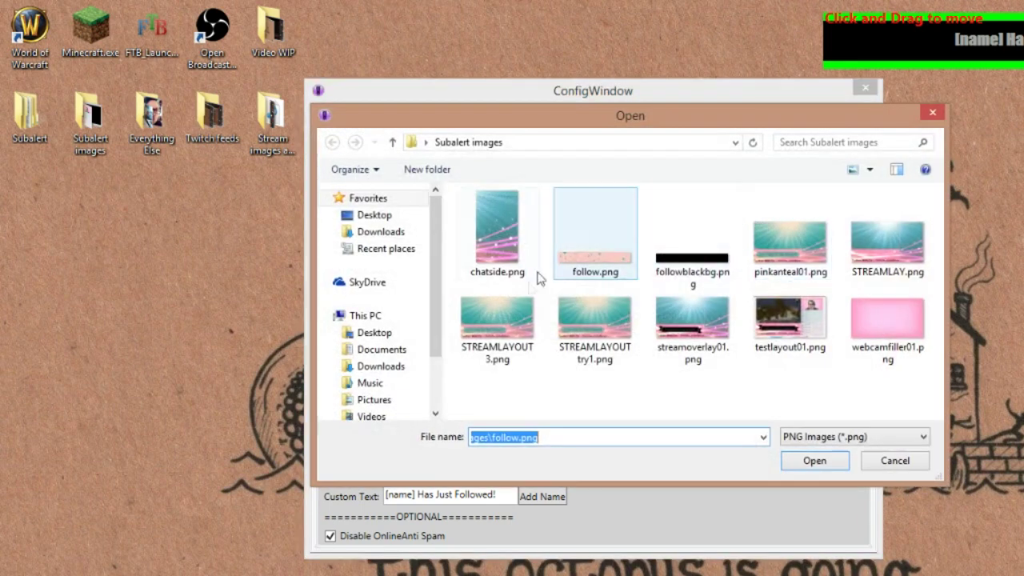
{"action": "double_click", "coordinate": [583, 234]}
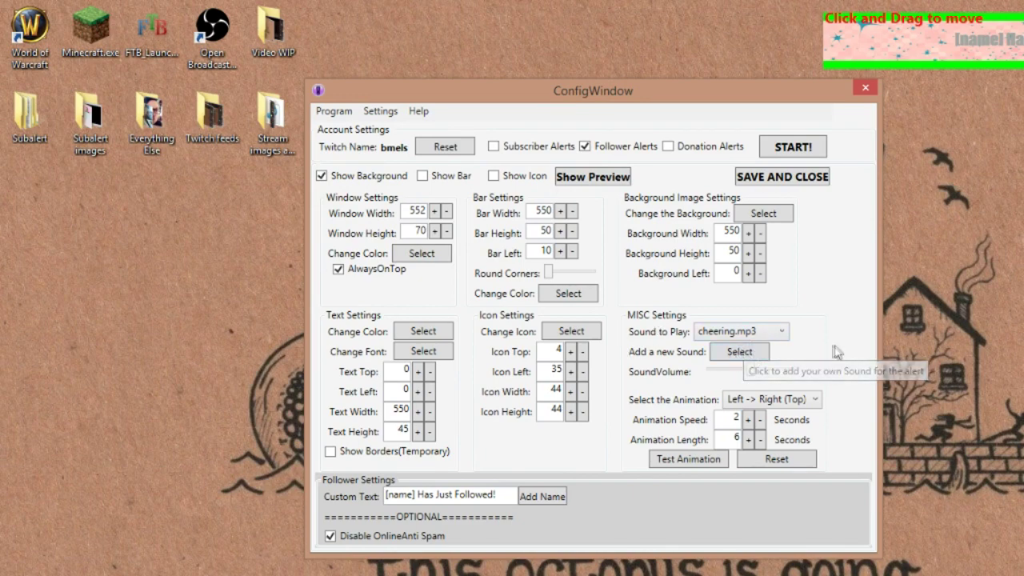
{"action": "left_click", "coordinate": [736, 350]}
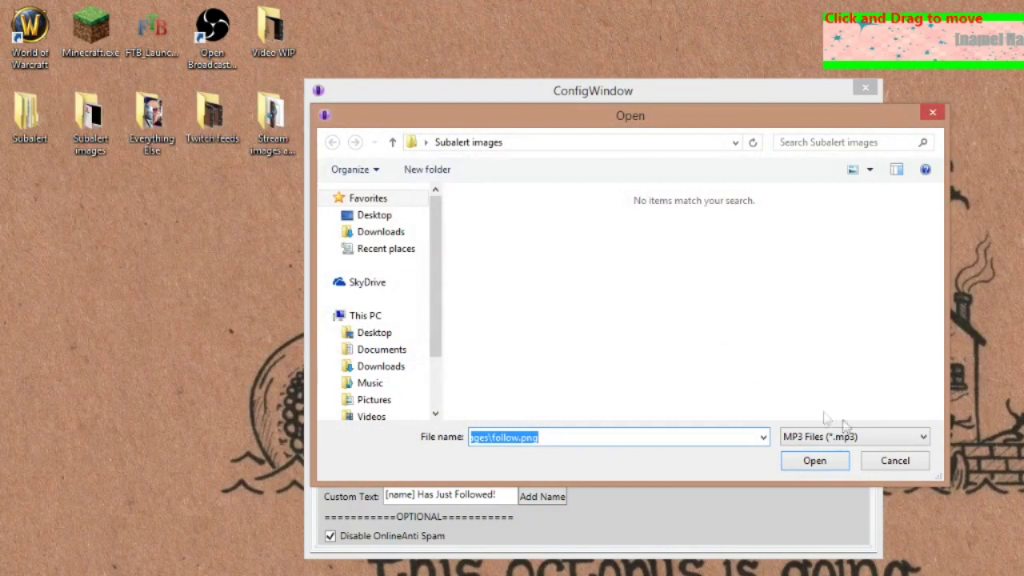
{"action": "left_click", "coordinate": [870, 467]}
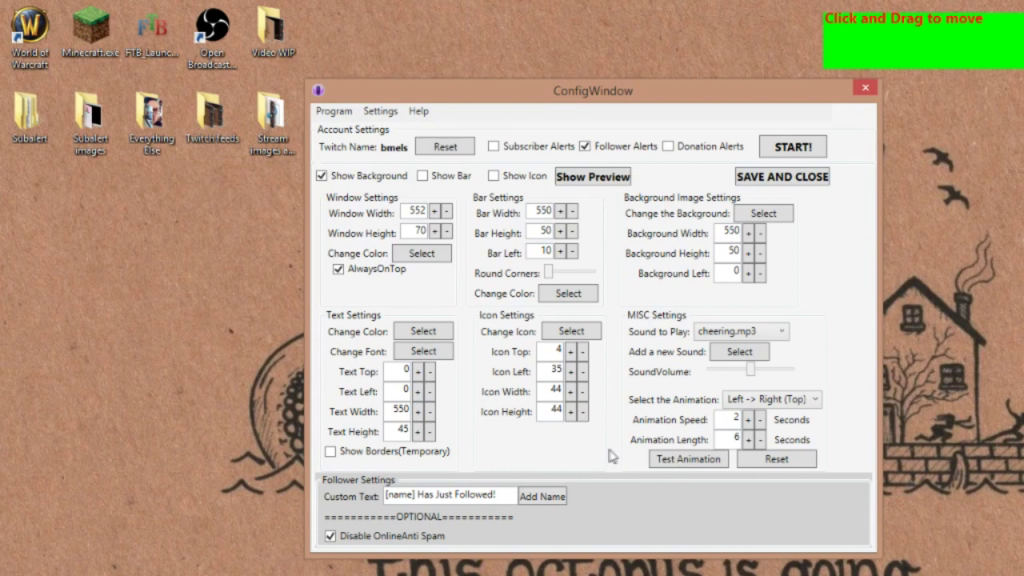
{"action": "left_click", "coordinate": [814, 399]}
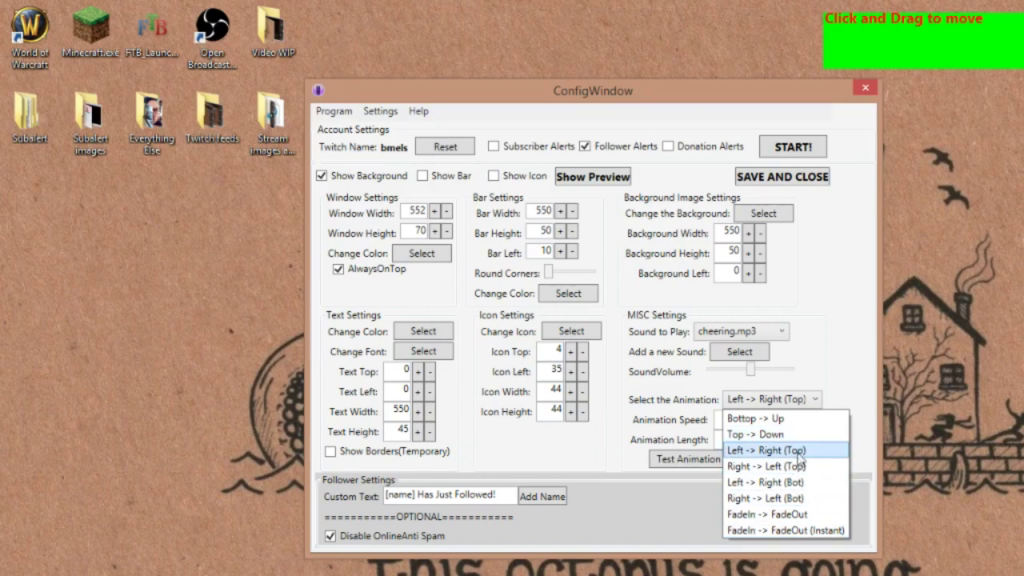
{"action": "left_click", "coordinate": [802, 397]}
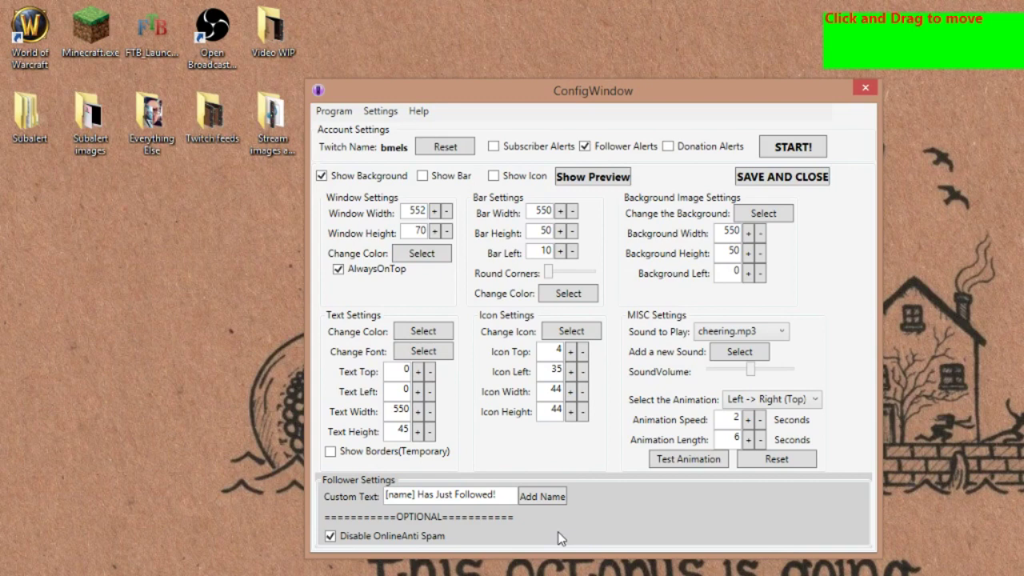
Show the Subscriber Bar settings, with '[name] Just Subscribed!' text and Beep.mp3 sound
{"action": "mouse_move", "coordinate": [334, 538]}
{"action": "left_click", "coordinate": [380, 111]}
{"action": "mouse_move", "coordinate": [420, 133]}
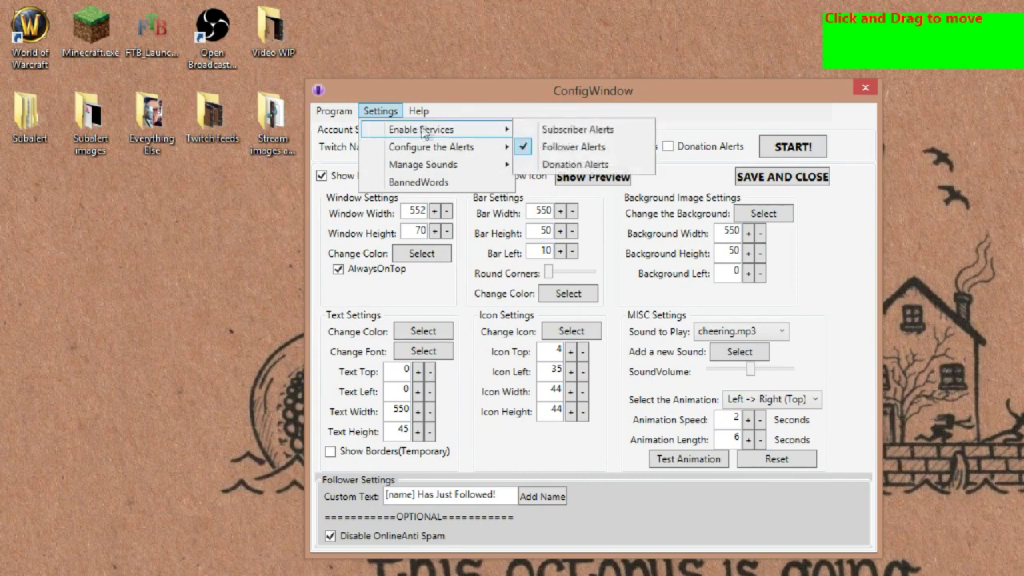
{"action": "mouse_move", "coordinate": [473, 166]}
{"action": "mouse_move", "coordinate": [489, 147]}
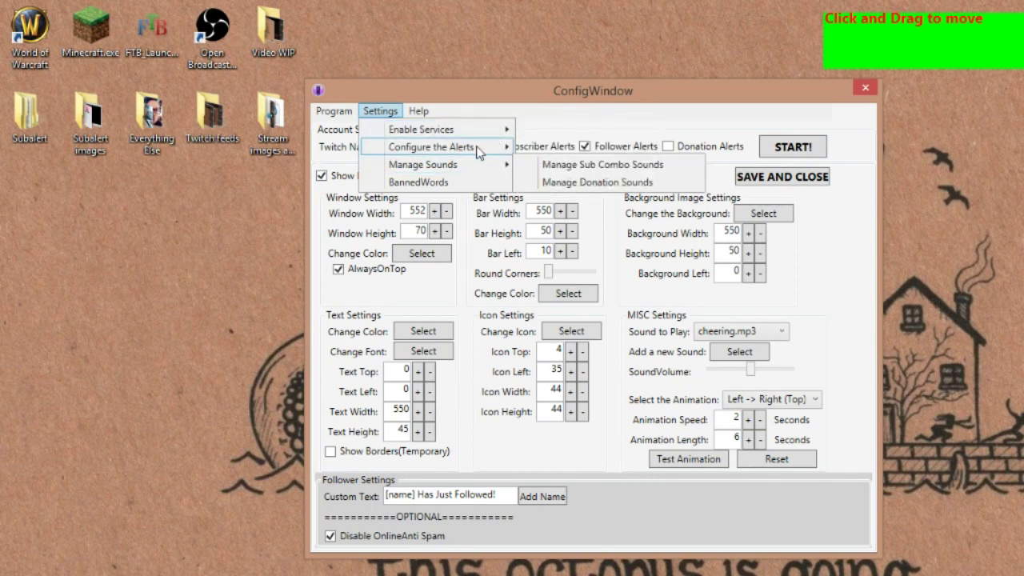
{"action": "left_click", "coordinate": [598, 146]}
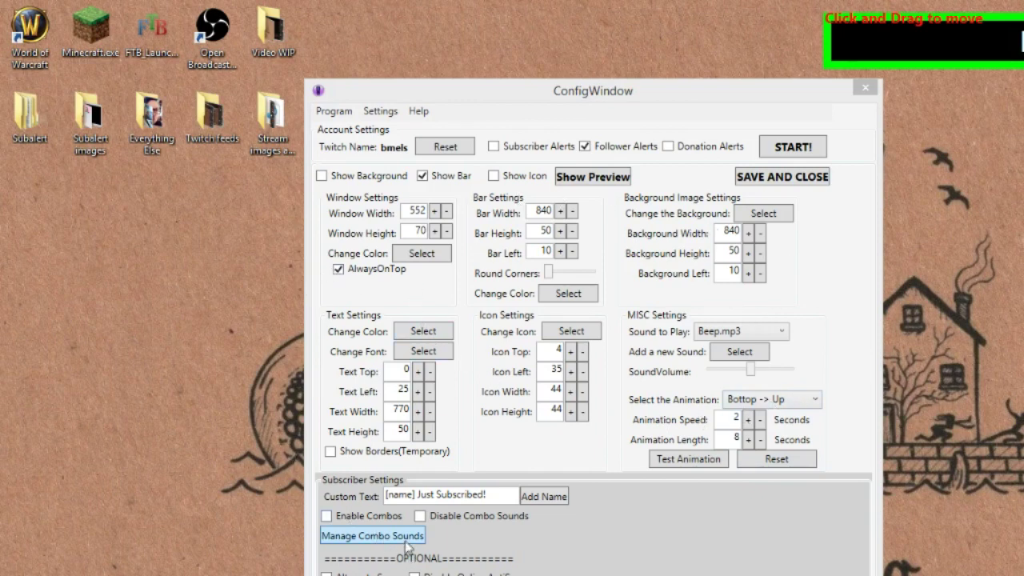
Open the combo sounds list and cancel choosing a ComboBreak sound
{"action": "left_click", "coordinate": [353, 537]}
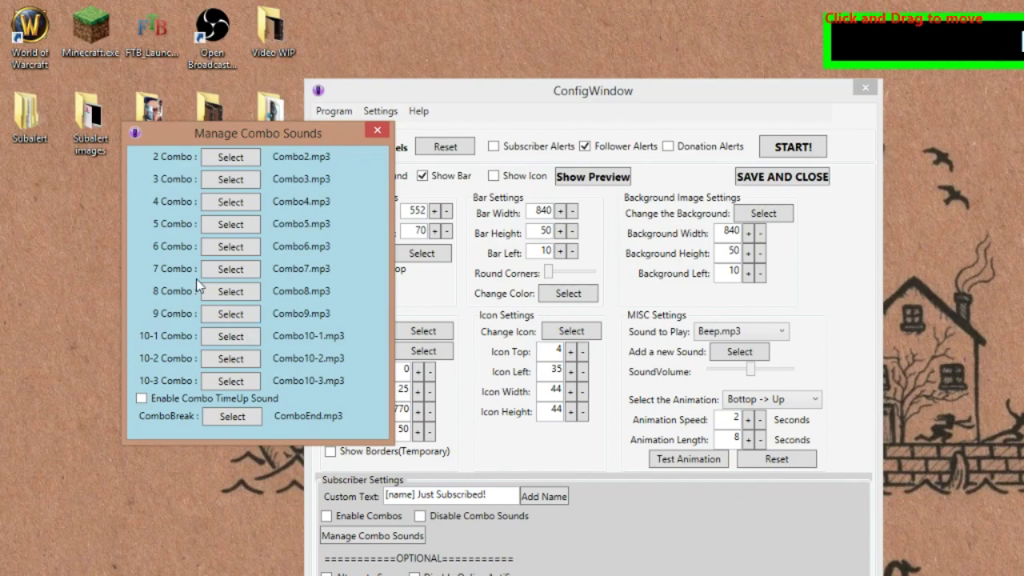
{"action": "left_click", "coordinate": [239, 419]}
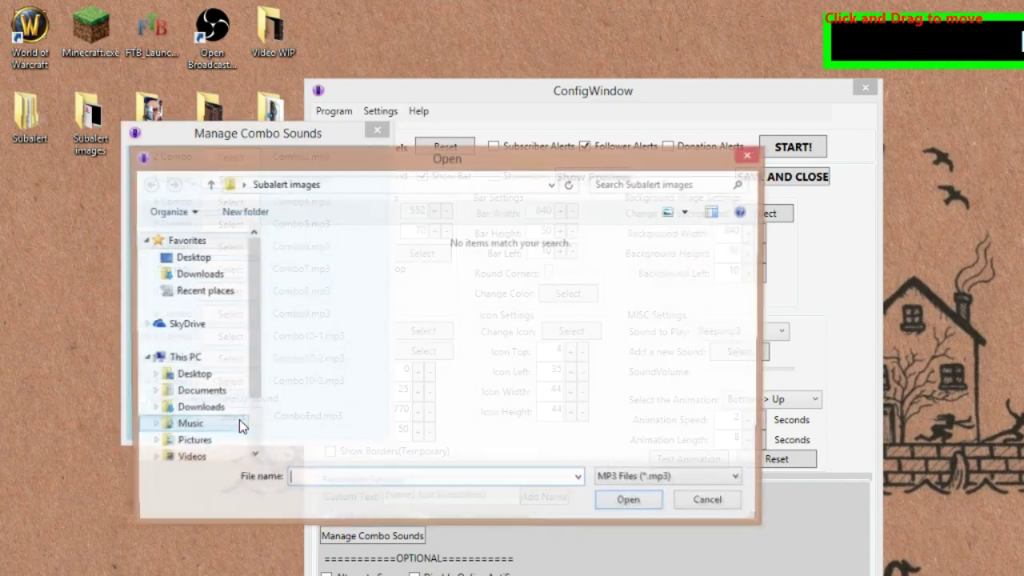
{"action": "left_click", "coordinate": [707, 501]}
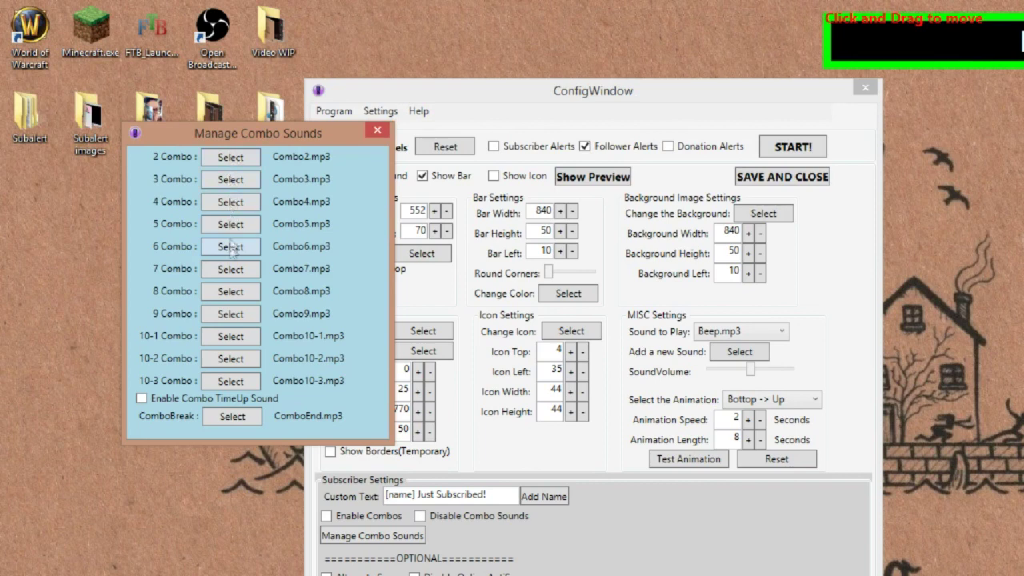
Close the combo sounds window and test-play the subscriber alert's Bottop -> Up animation
{"action": "left_click", "coordinate": [377, 129]}
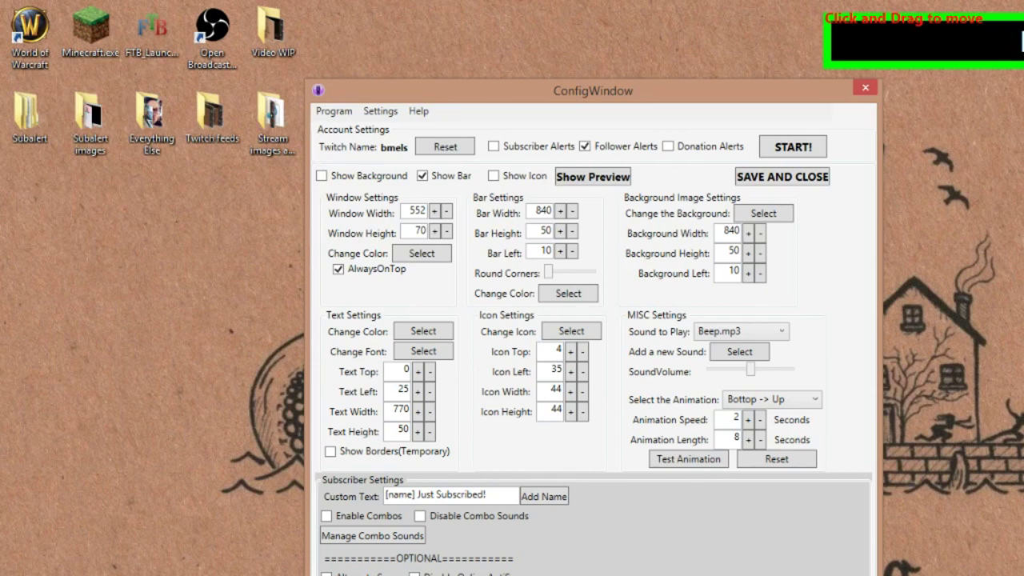
{"action": "left_click", "coordinate": [711, 464]}
{"action": "left_click", "coordinate": [384, 112]}
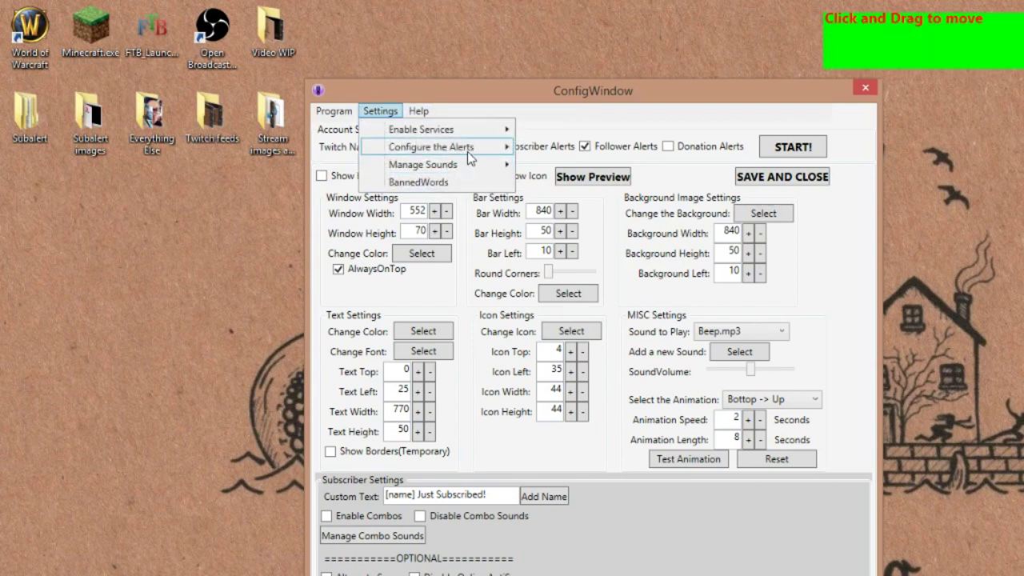
Show the Donation Settings with the 'Thank you [name] for $[amount] : [message]' template in USD
{"action": "mouse_move", "coordinate": [472, 147]}
{"action": "left_click", "coordinate": [569, 181]}
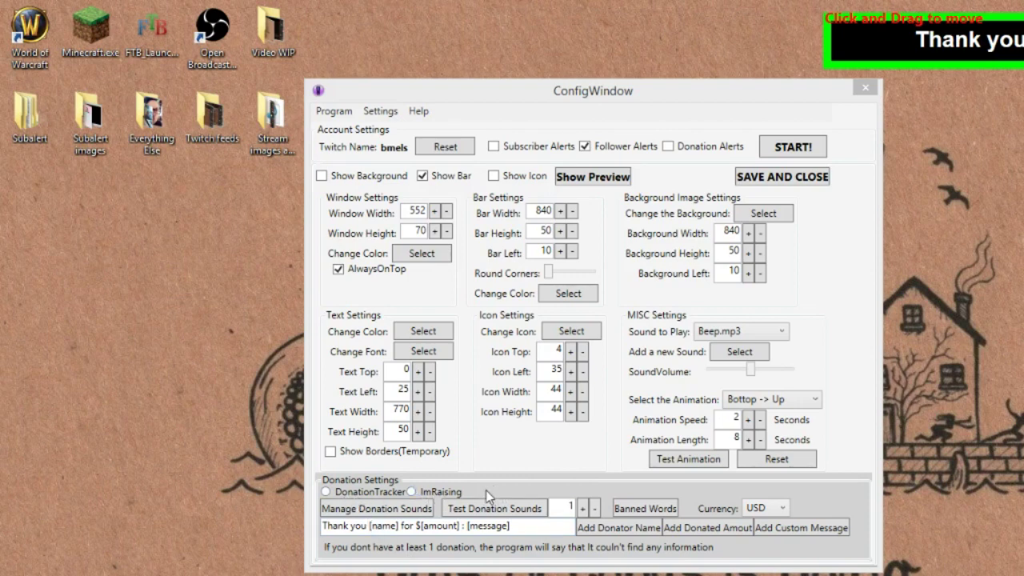
{"action": "left_click", "coordinate": [463, 489]}
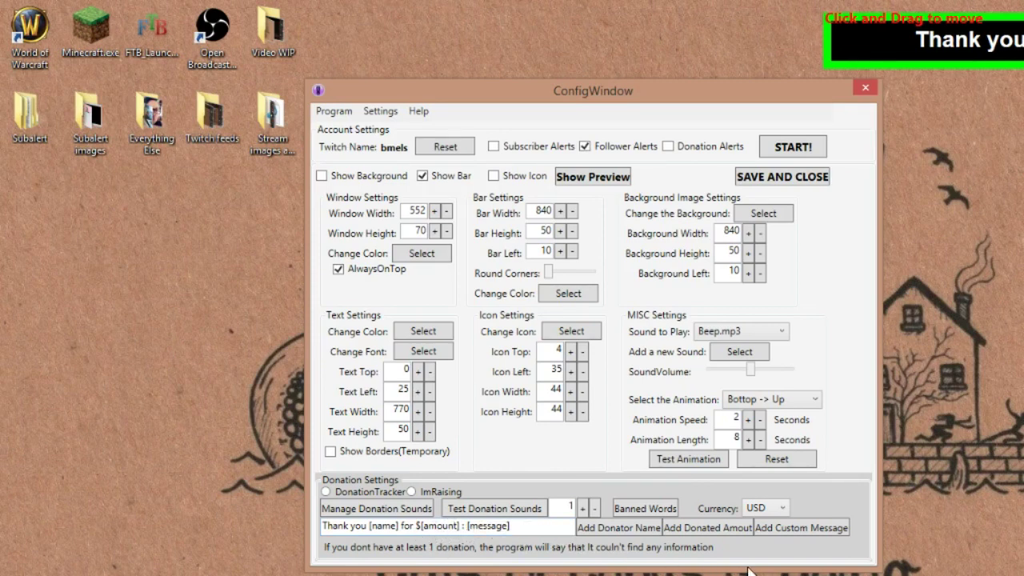
Bring up the Follower Bar settings and save and close them
{"action": "left_click", "coordinate": [326, 113]}
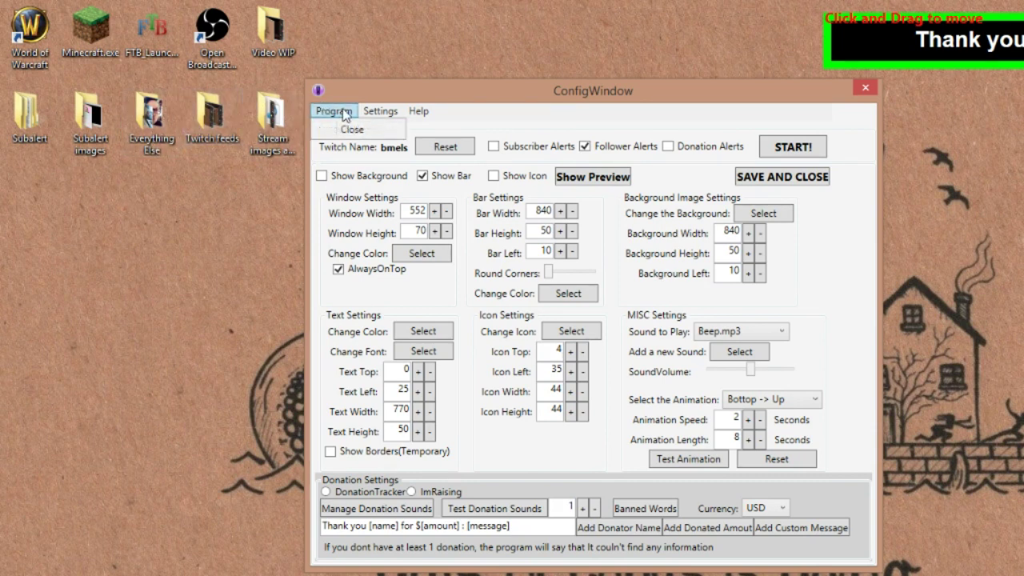
{"action": "left_click", "coordinate": [369, 116]}
{"action": "left_click", "coordinate": [369, 114]}
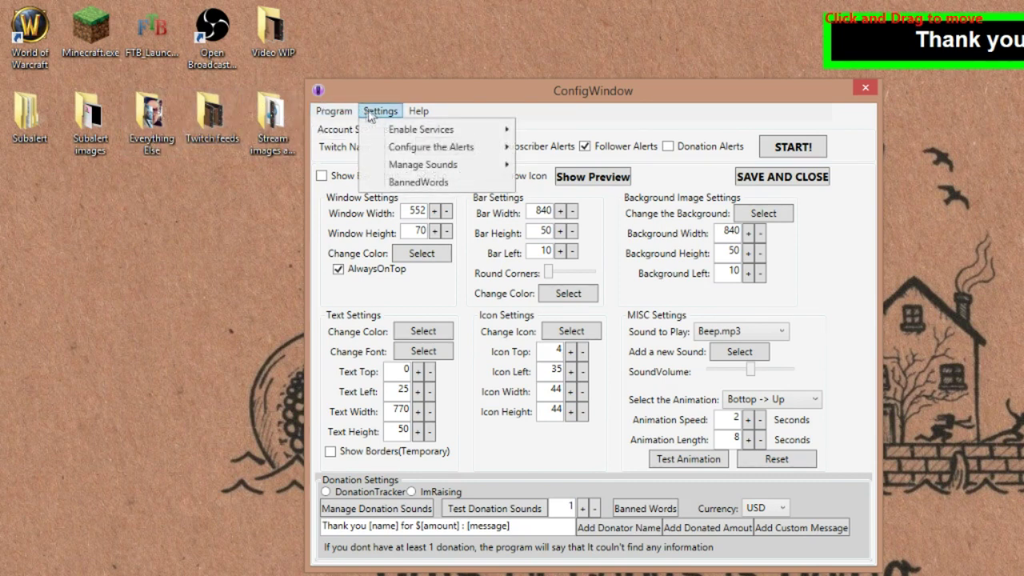
{"action": "mouse_move", "coordinate": [424, 147]}
{"action": "left_click", "coordinate": [537, 164]}
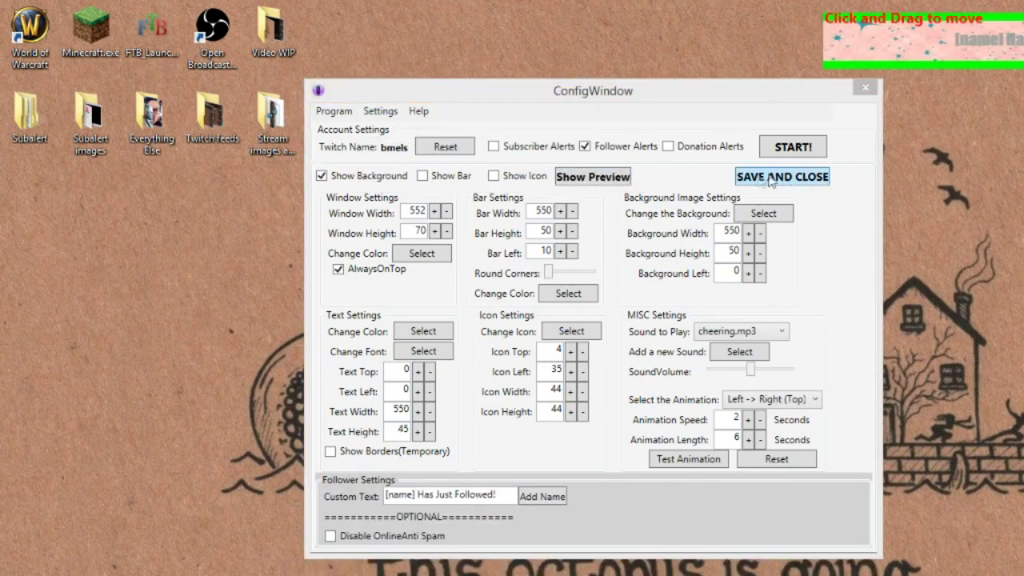
{"action": "left_click", "coordinate": [794, 181]}
{"action": "left_click", "coordinate": [792, 179]}
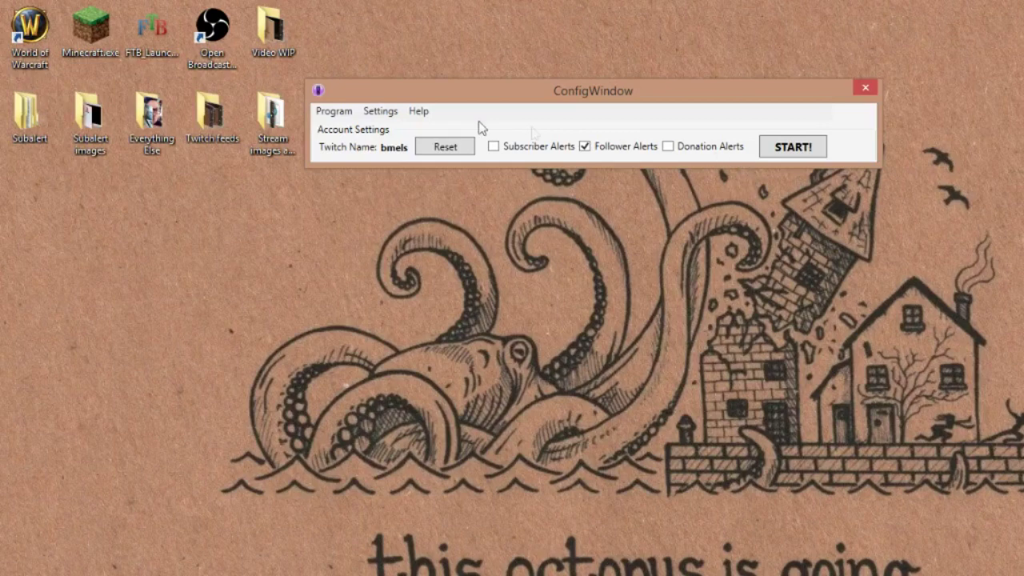
Check the still-empty BannedWords list beside the configuration, then close it
{"action": "left_click", "coordinate": [381, 111]}
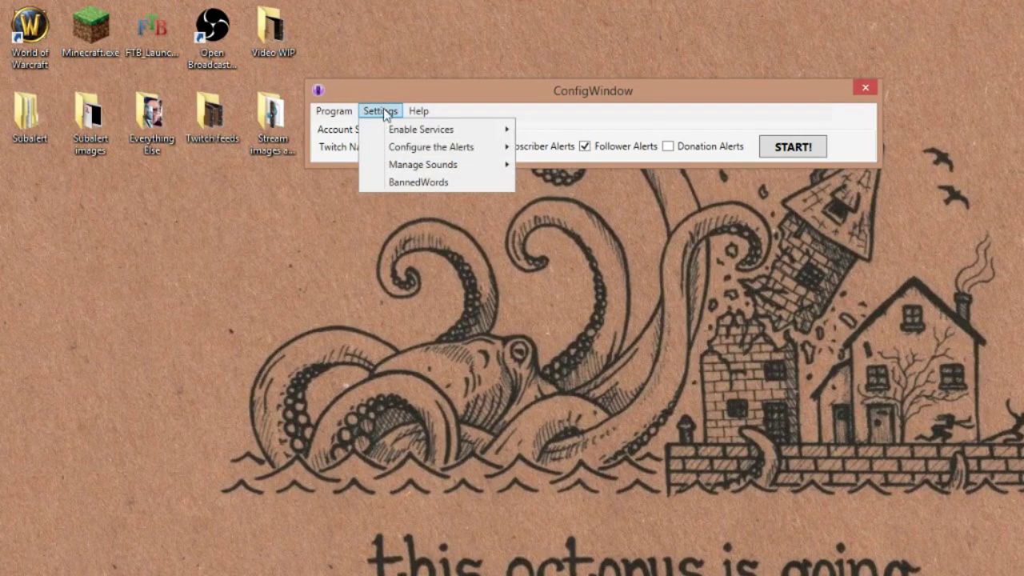
{"action": "left_click", "coordinate": [411, 182]}
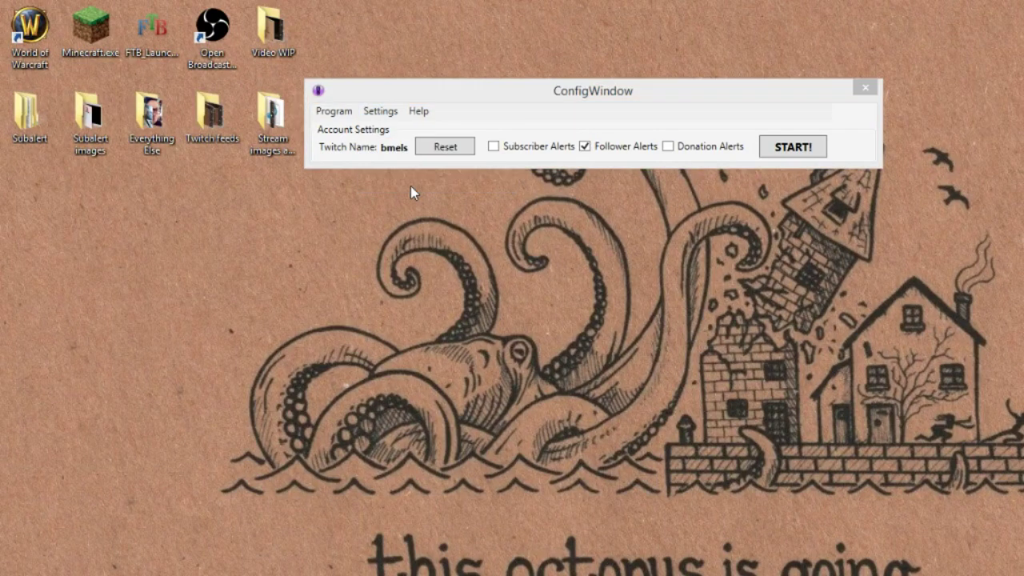
{"action": "left_click_drag", "start_coordinate": [122, 36], "coordinate": [544, 208]}
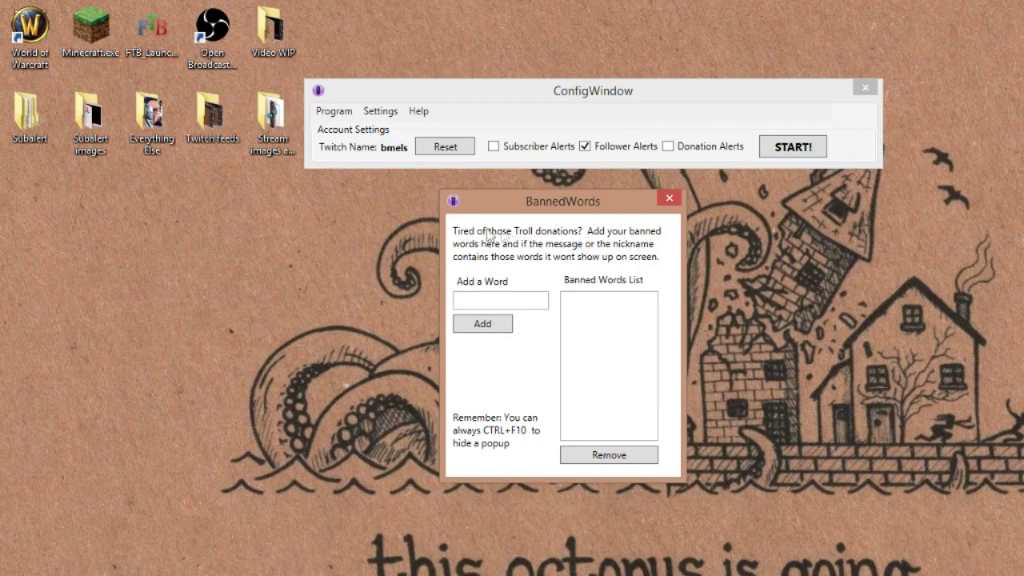
{"action": "left_click", "coordinate": [668, 199]}
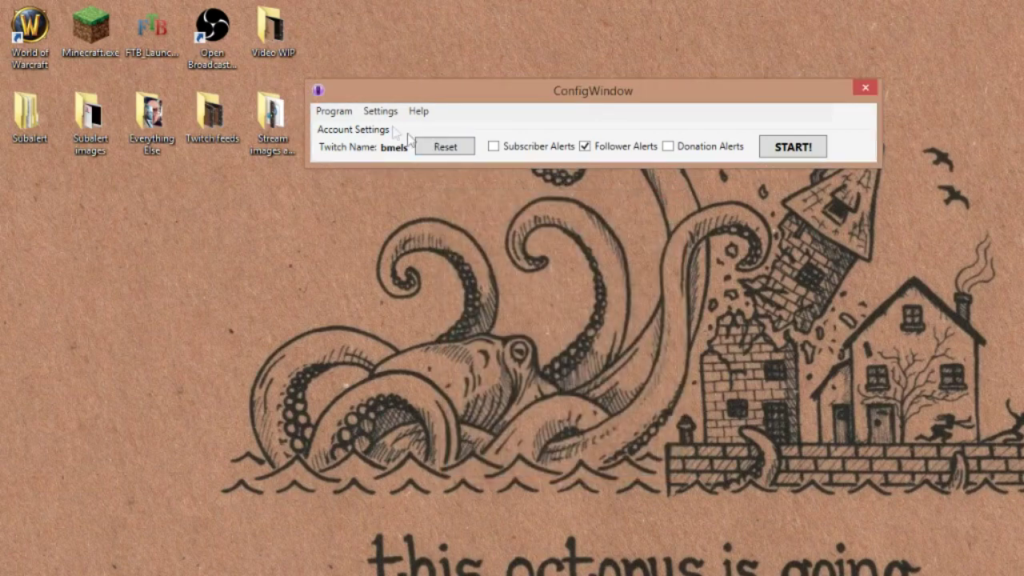
Start the alerts and show today's stats of zero subs and followers
{"action": "left_click", "coordinate": [794, 147]}
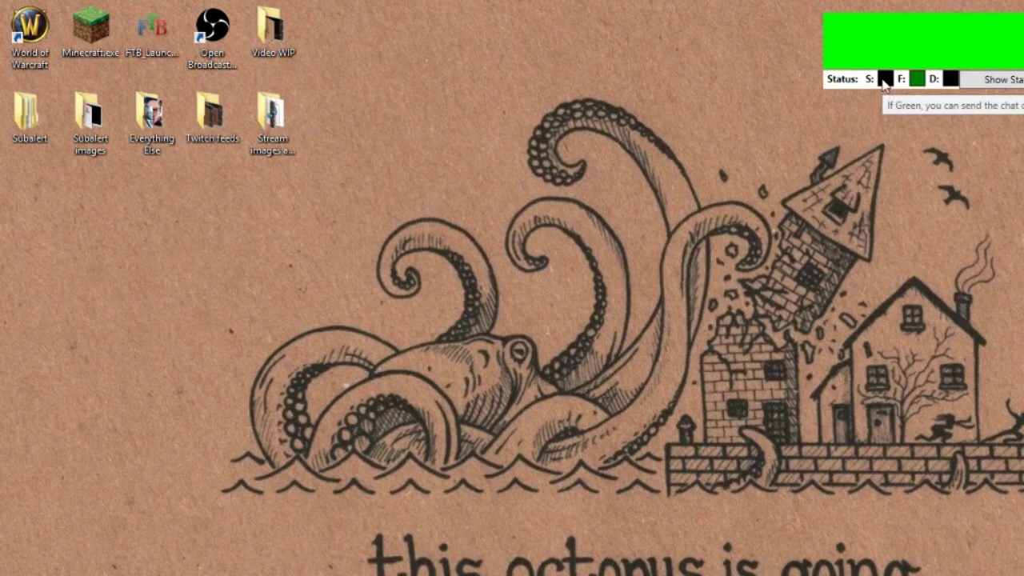
{"action": "mouse_move", "coordinate": [886, 80]}
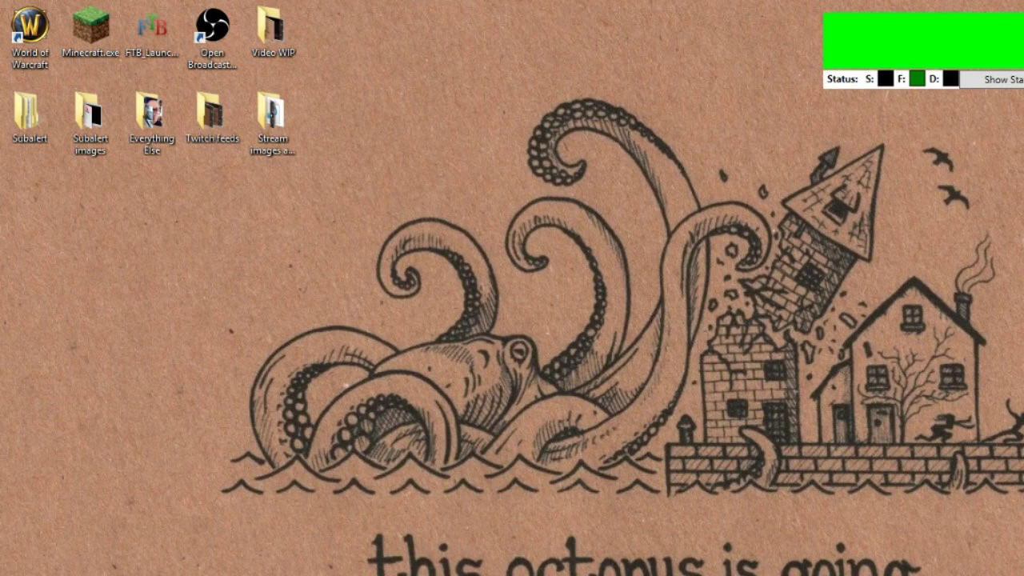
{"action": "left_click", "coordinate": [1002, 80]}
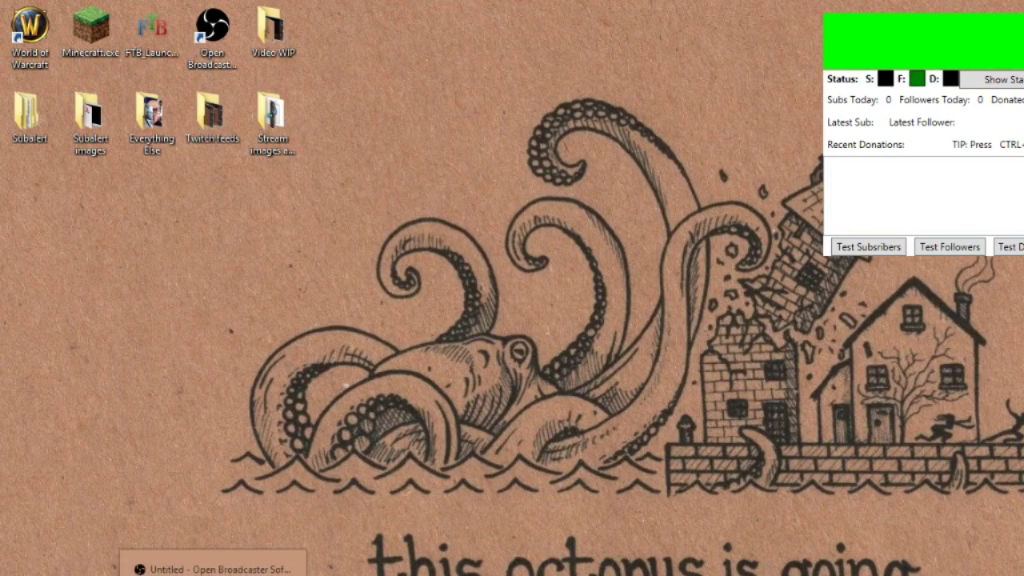
Restore OBS and add a Window Capture source named 'sa' to the Subalert scene
{"action": "left_click", "coordinate": [206, 569]}
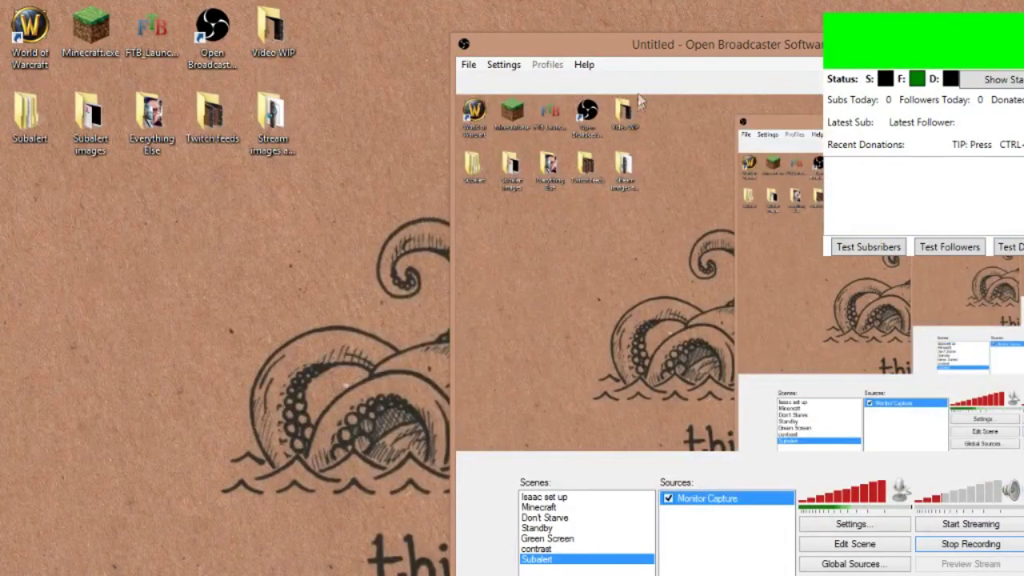
{"action": "left_click_drag", "start_coordinate": [671, 42], "coordinate": [343, 29]}
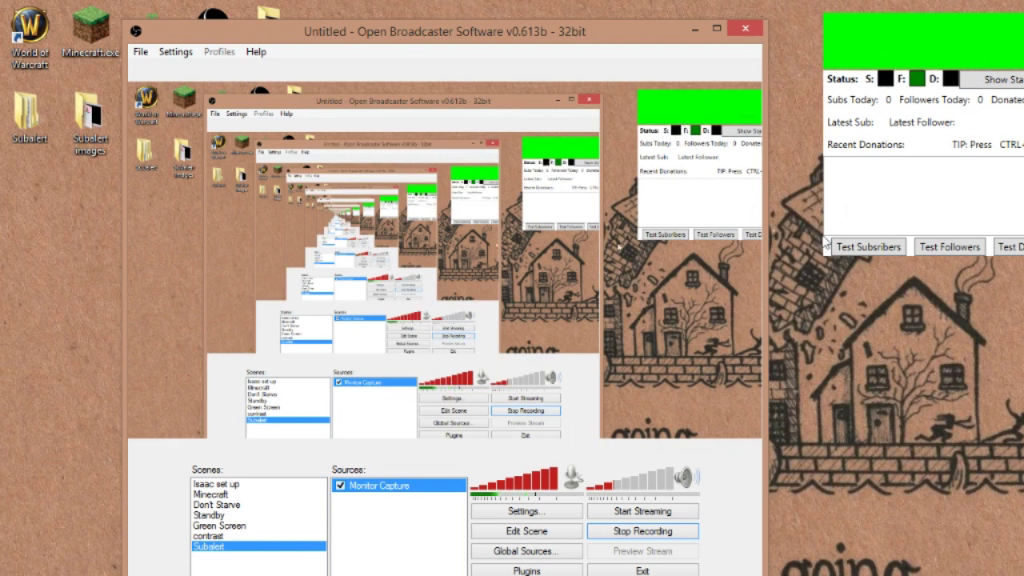
{"action": "right_click", "coordinate": [390, 522]}
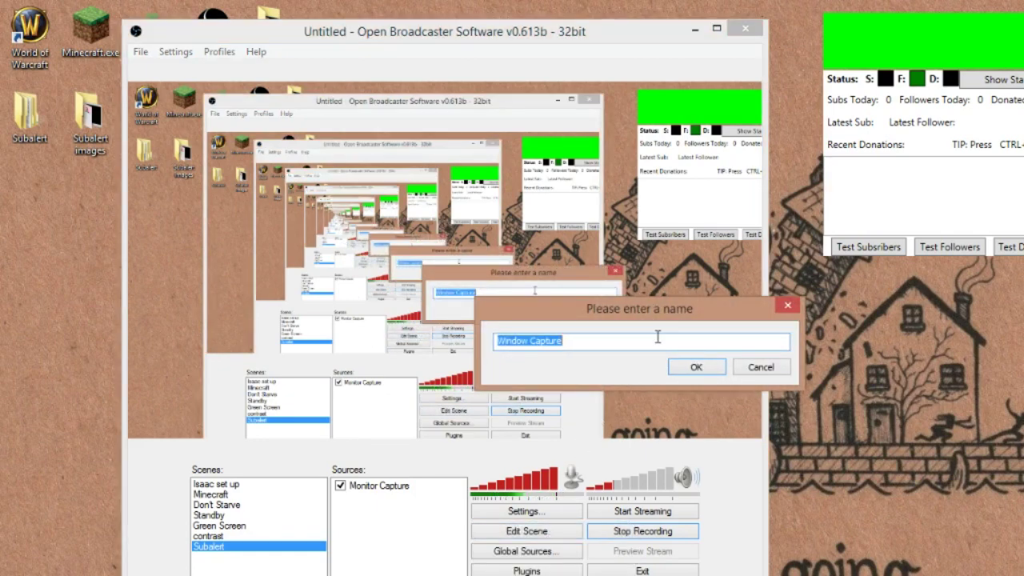
{"action": "type", "text": "s"}
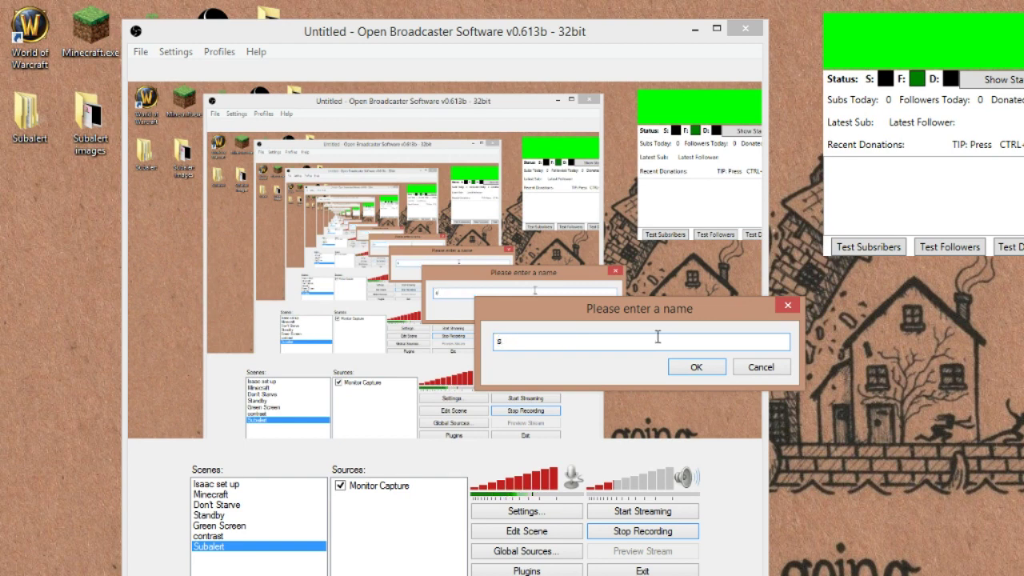
{"action": "type", "text": "a"}
Confirm the name 'sa' and set the capture's window to MainAlert
{"action": "left_click", "coordinate": [691, 370]}
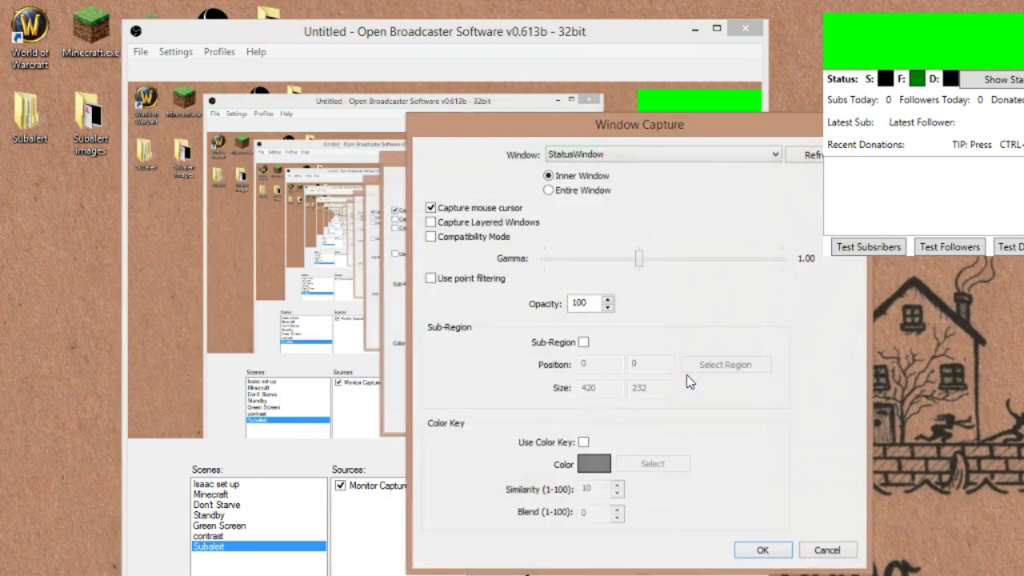
{"action": "left_click_drag", "start_coordinate": [647, 125], "coordinate": [458, 97]}
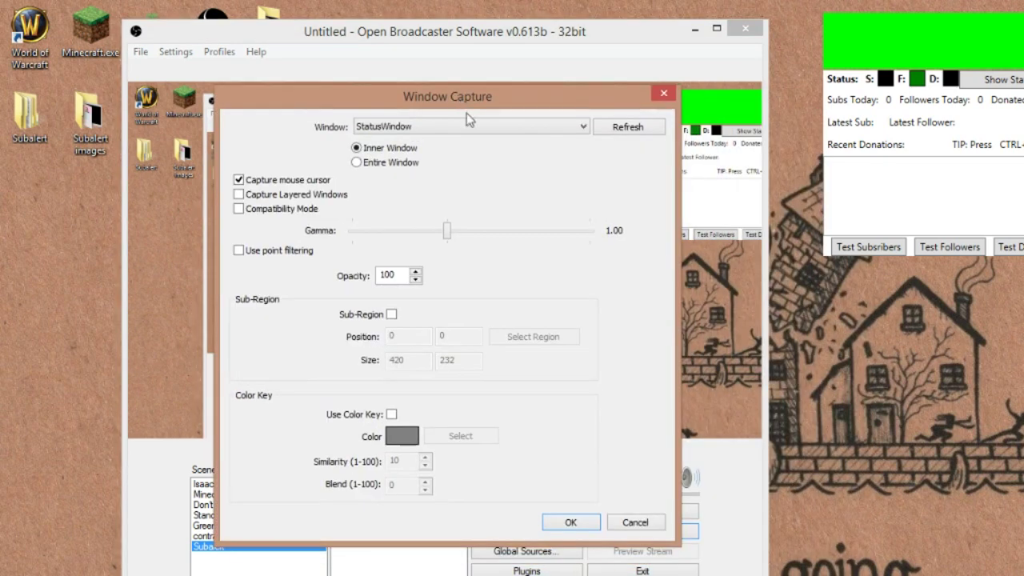
{"action": "left_click", "coordinate": [451, 130]}
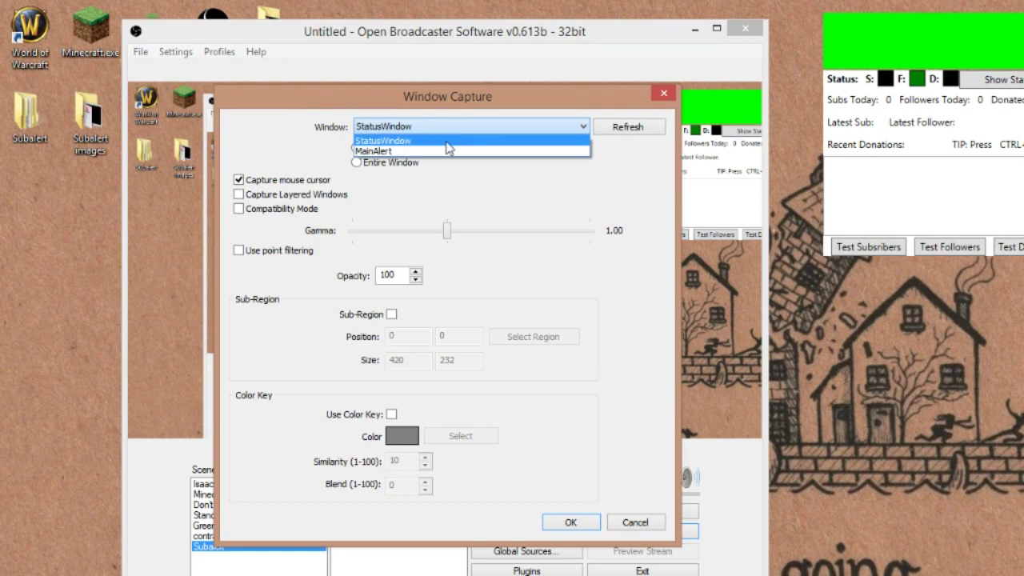
{"action": "left_click", "coordinate": [433, 152]}
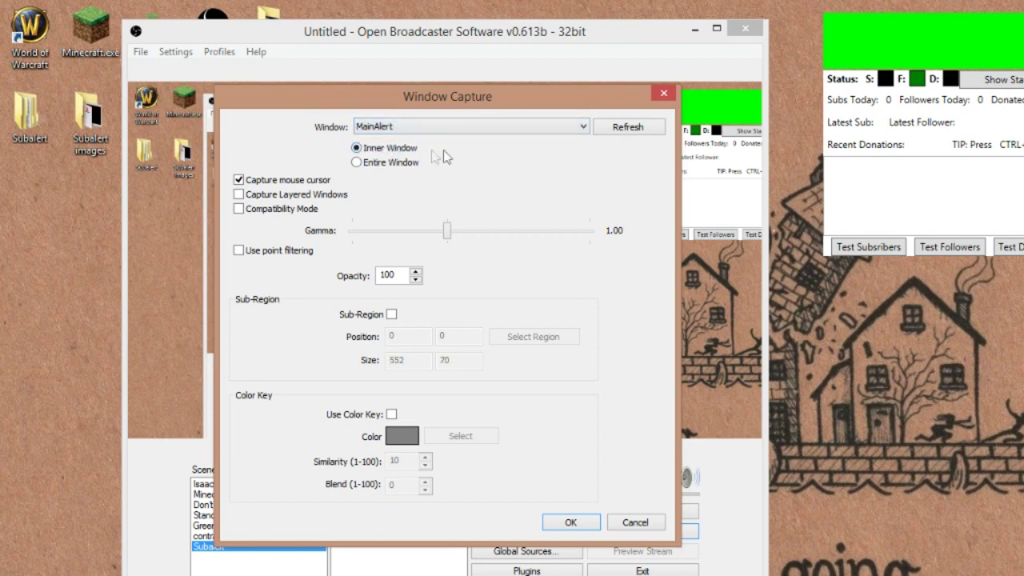
{"action": "left_click", "coordinate": [630, 129]}
{"action": "left_click", "coordinate": [532, 128]}
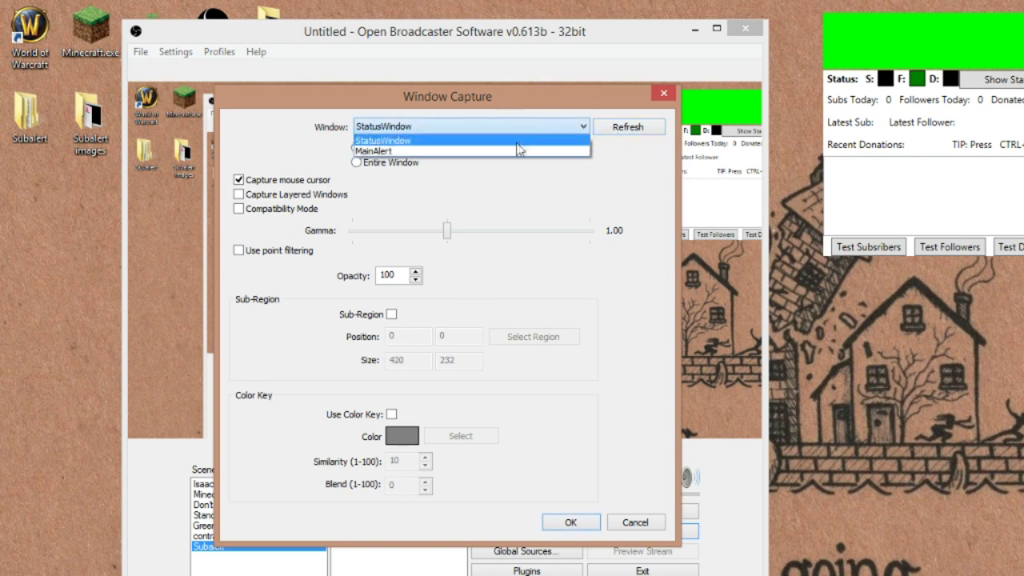
{"action": "left_click", "coordinate": [518, 151]}
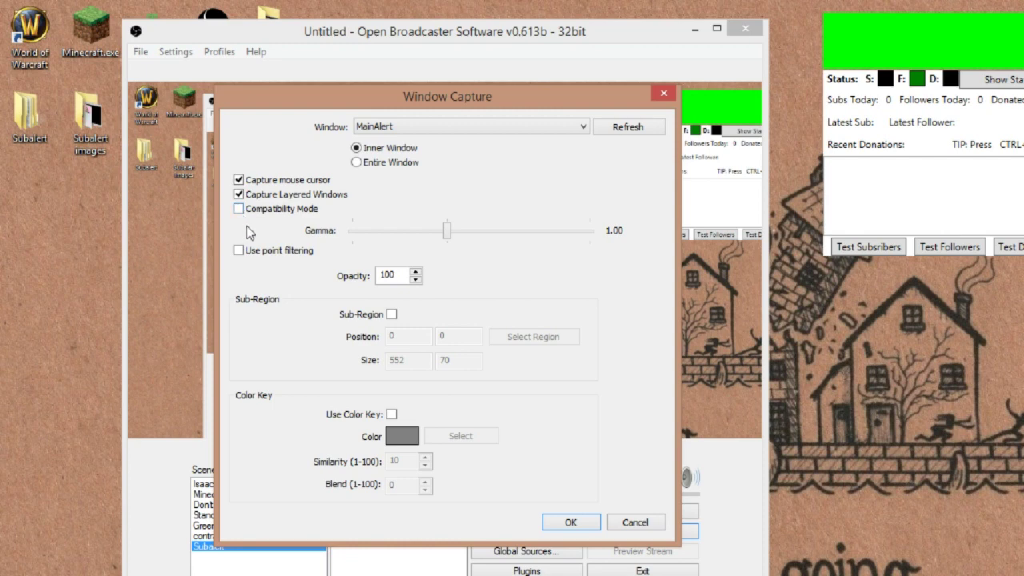
Turn on the colour key using the green alert background, and apply the settings
{"action": "left_click", "coordinate": [391, 414]}
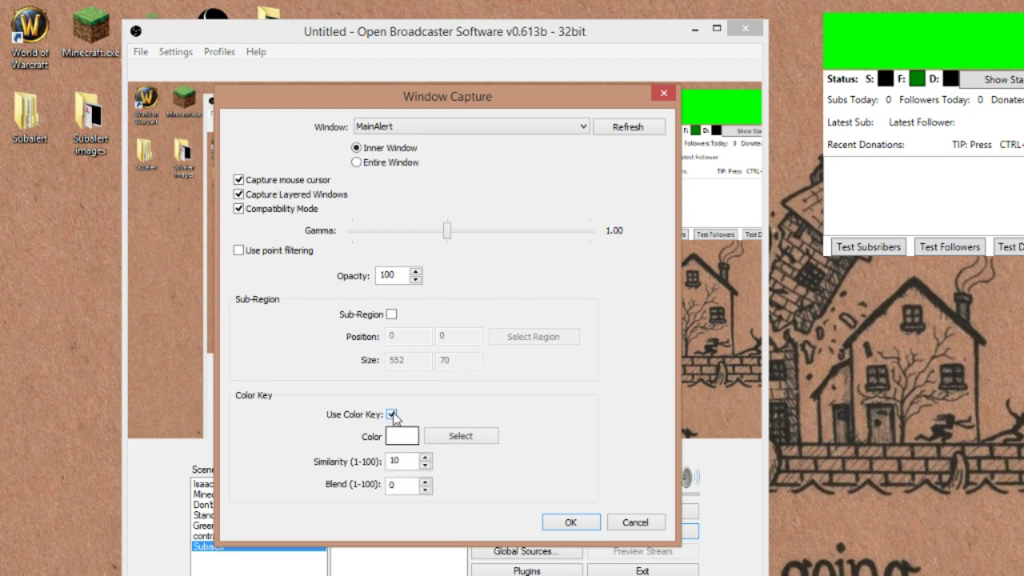
{"action": "left_click", "coordinate": [461, 435]}
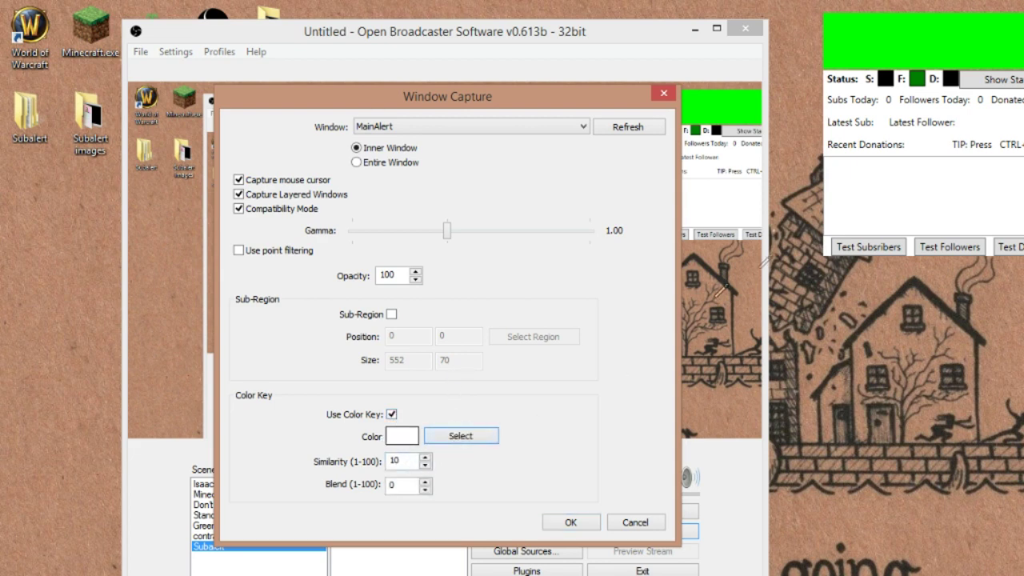
{"action": "left_click", "coordinate": [709, 103]}
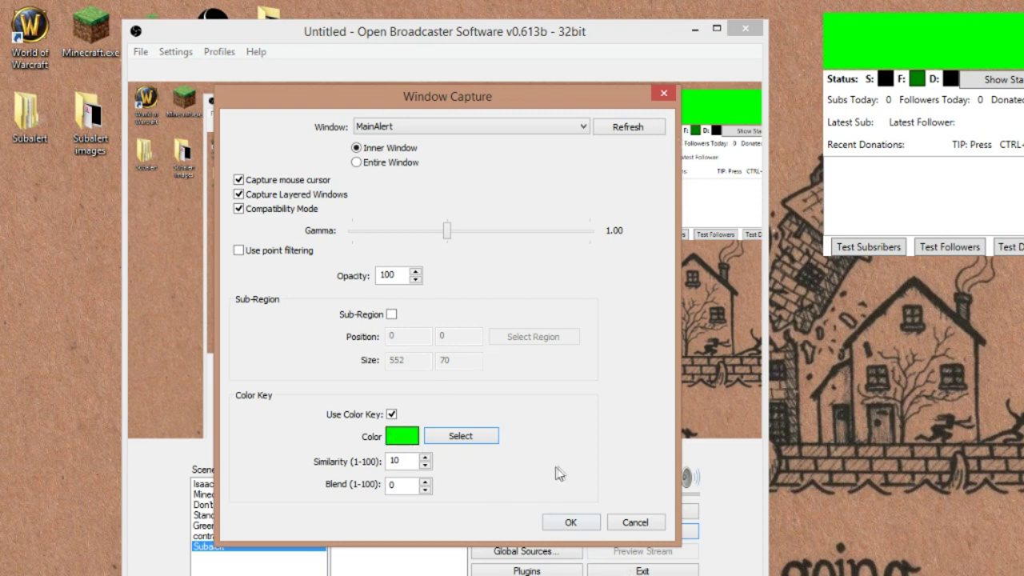
{"action": "left_click", "coordinate": [567, 523]}
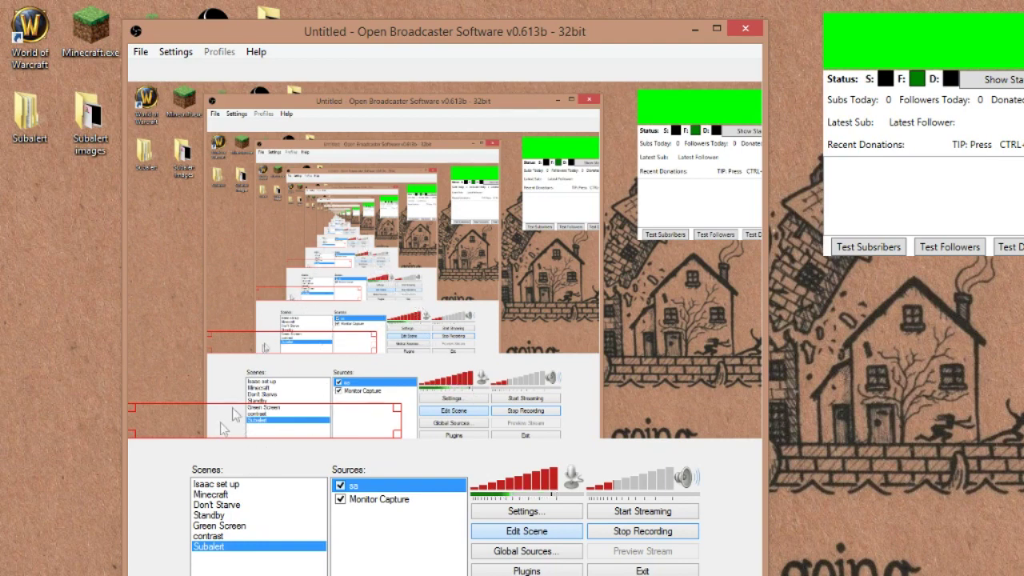
Move the alert capture to the preview's top-left, fire a test follower alert, then deselect 'sa'
{"action": "left_click_drag", "start_coordinate": [237, 414], "coordinate": [227, 434]}
{"action": "left_click", "coordinate": [941, 248]}
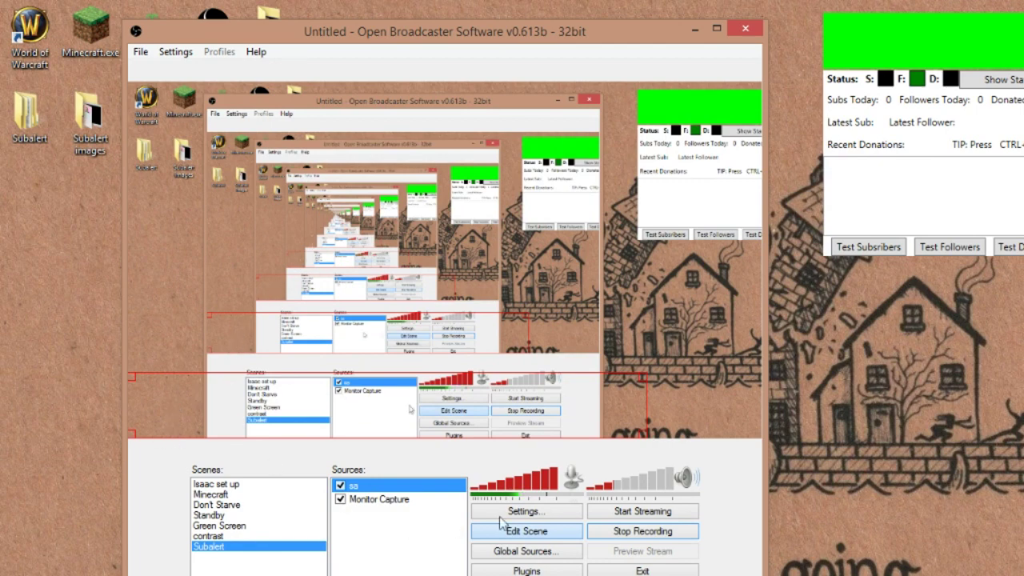
{"action": "left_click", "coordinate": [954, 249]}
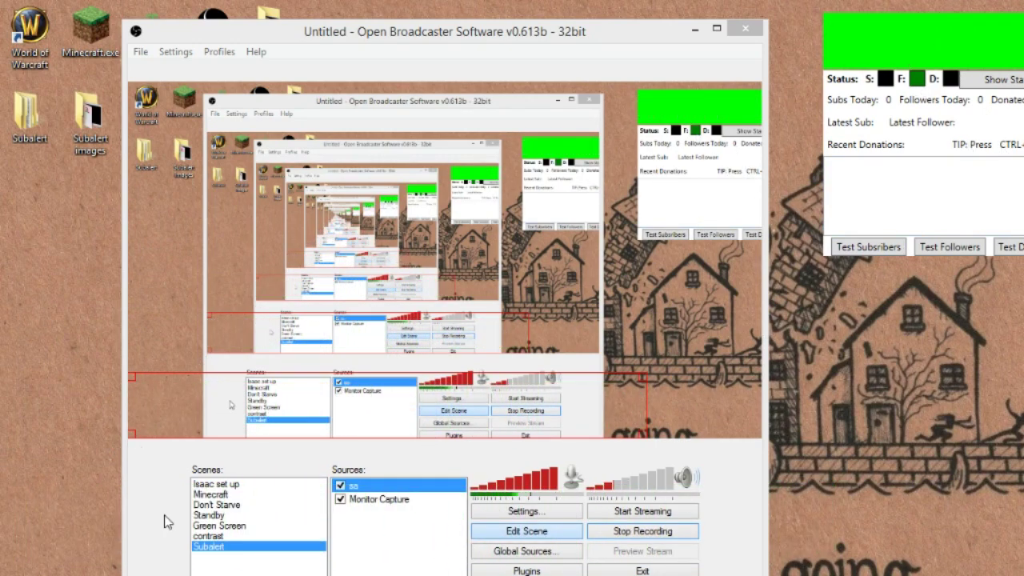
{"action": "left_click", "coordinate": [964, 250]}
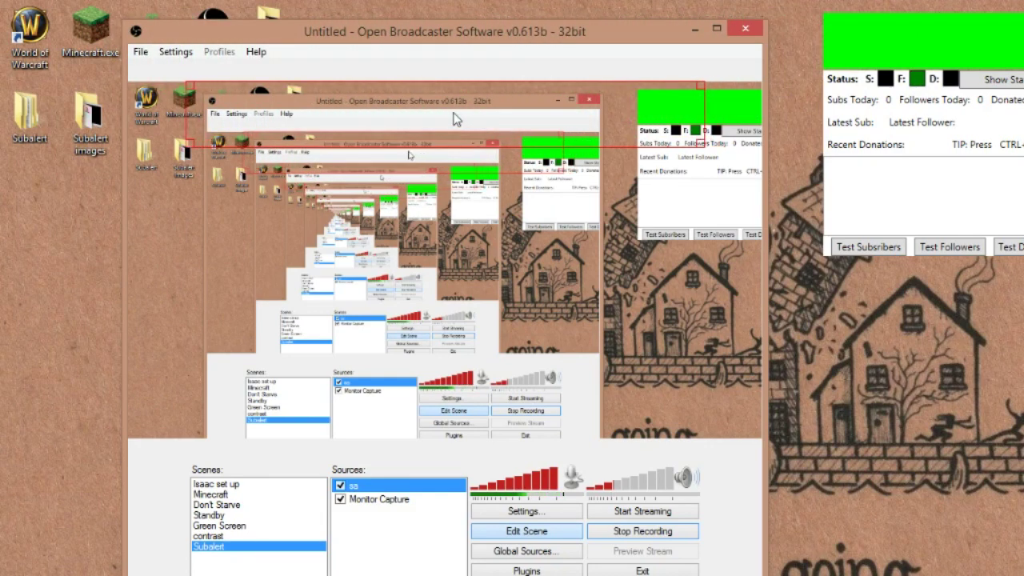
{"action": "left_click", "coordinate": [396, 524]}
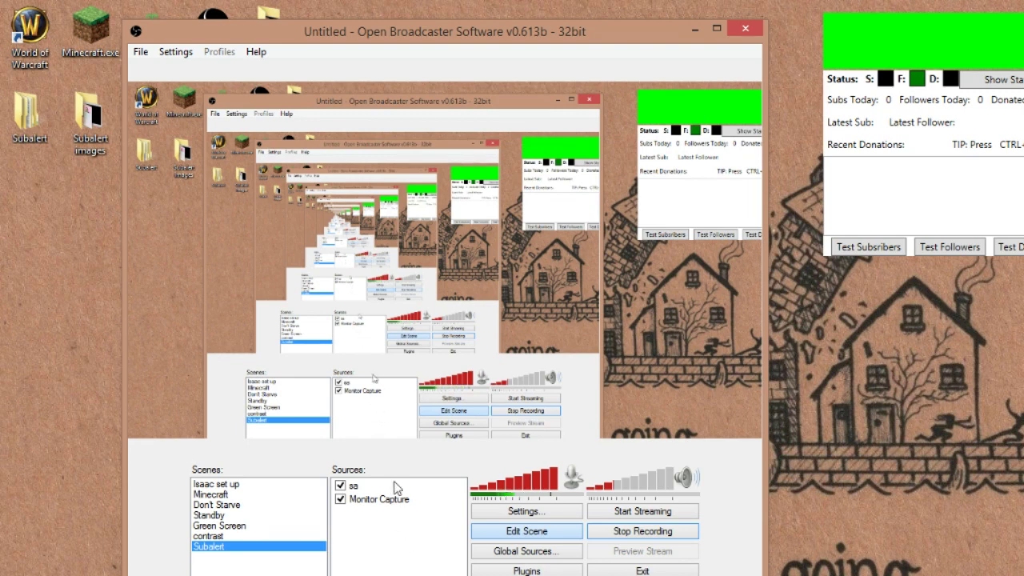
Review the sa source's Window Capture green colour key settings and confirm them
{"action": "left_click", "coordinate": [373, 499]}
{"action": "left_click", "coordinate": [376, 490]}
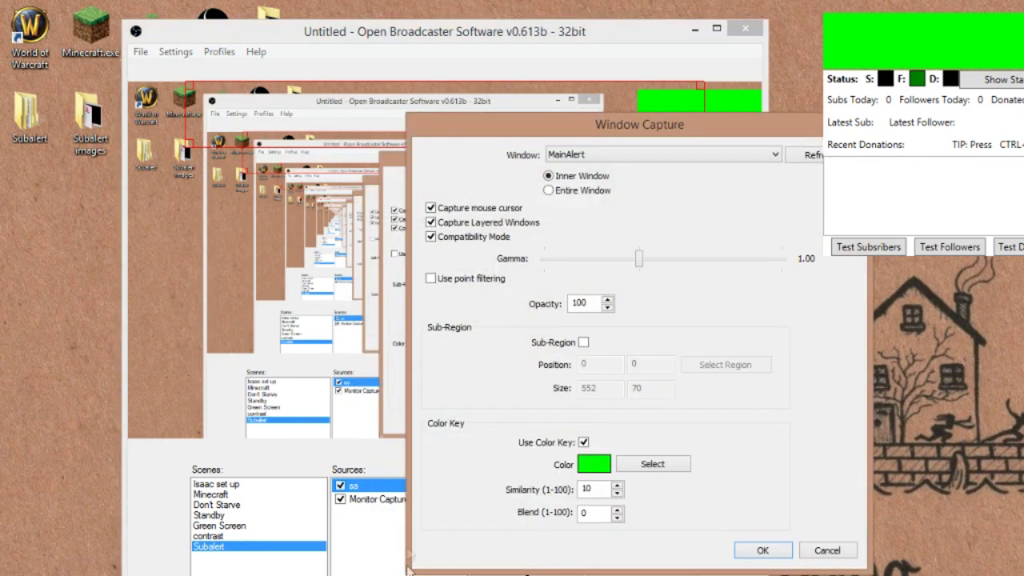
{"action": "left_click_drag", "start_coordinate": [627, 126], "coordinate": [487, 108]}
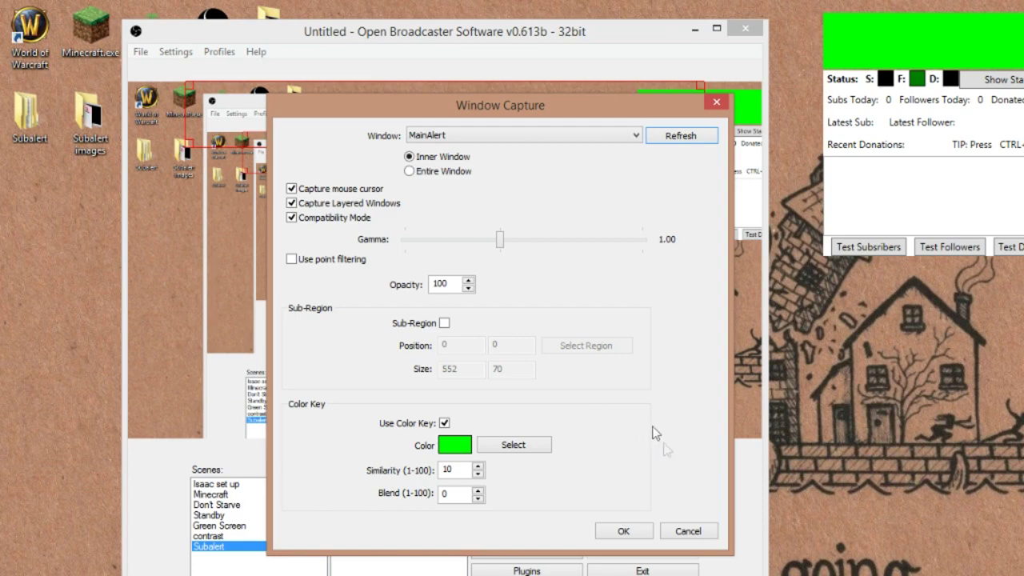
{"action": "left_click", "coordinate": [621, 529]}
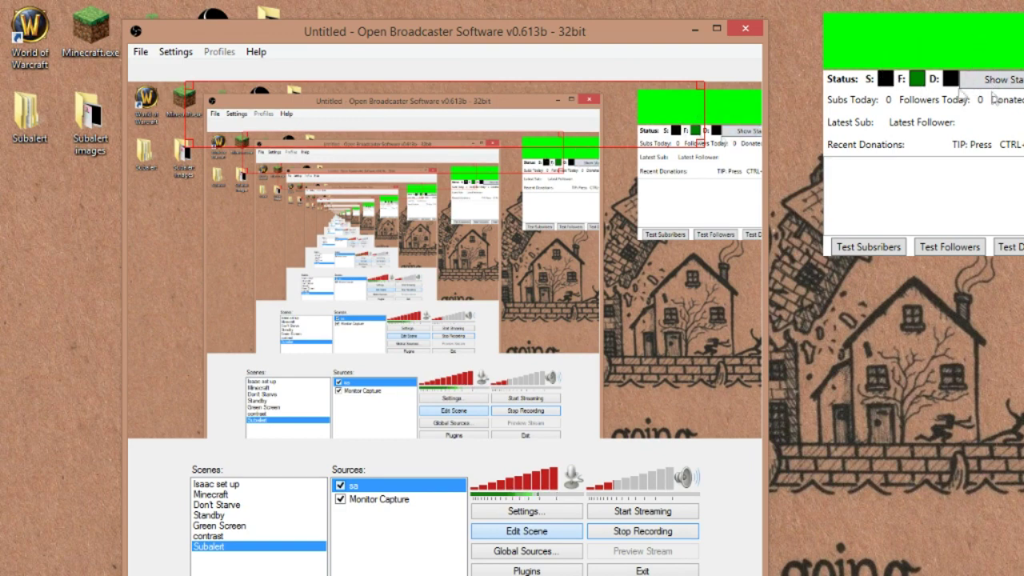
Close the crashed TwitchAlerts program and minimise OBS
{"action": "key", "text": "ctrl+c"}
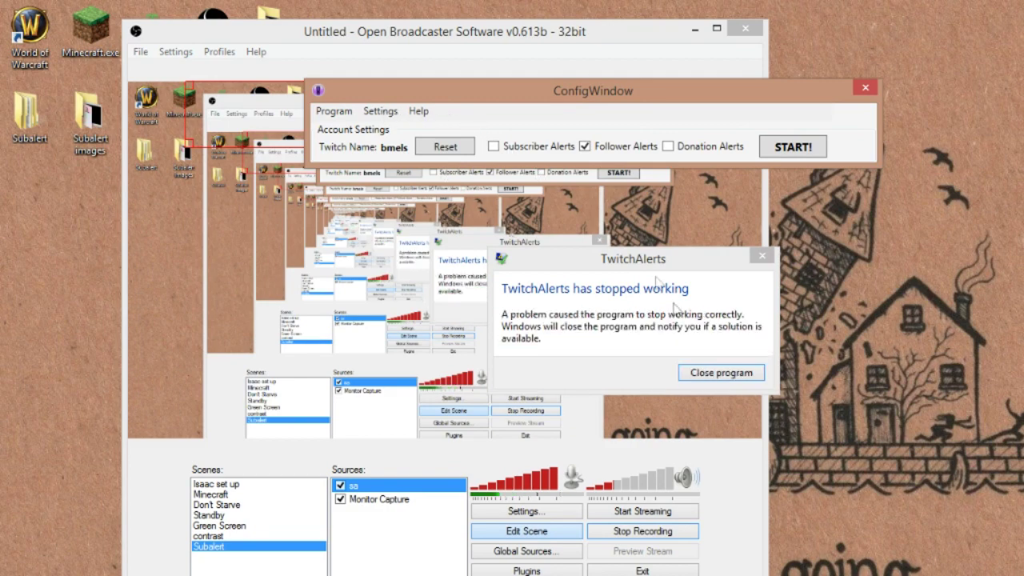
{"action": "left_click", "coordinate": [710, 374]}
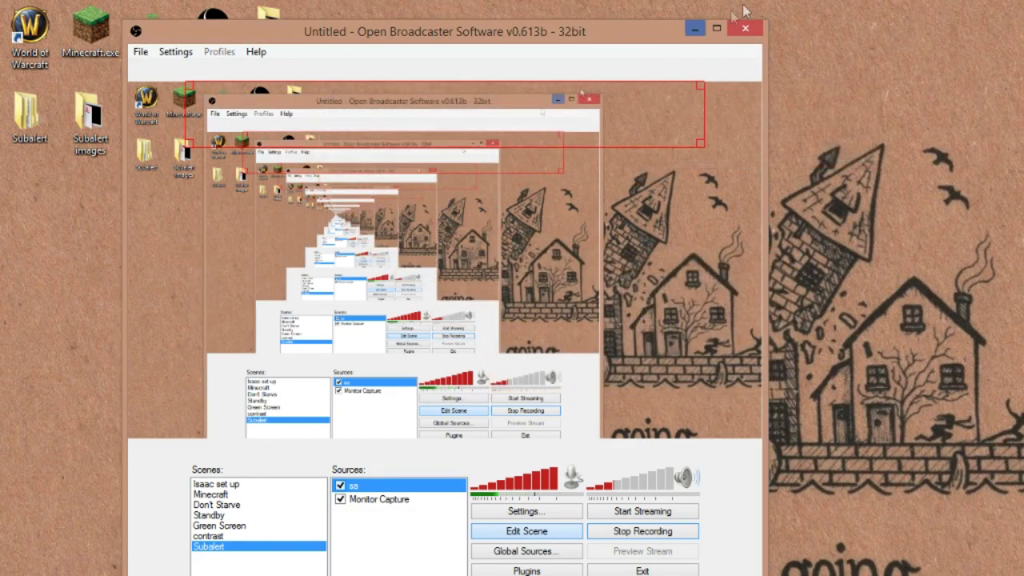
{"action": "left_click", "coordinate": [692, 28]}
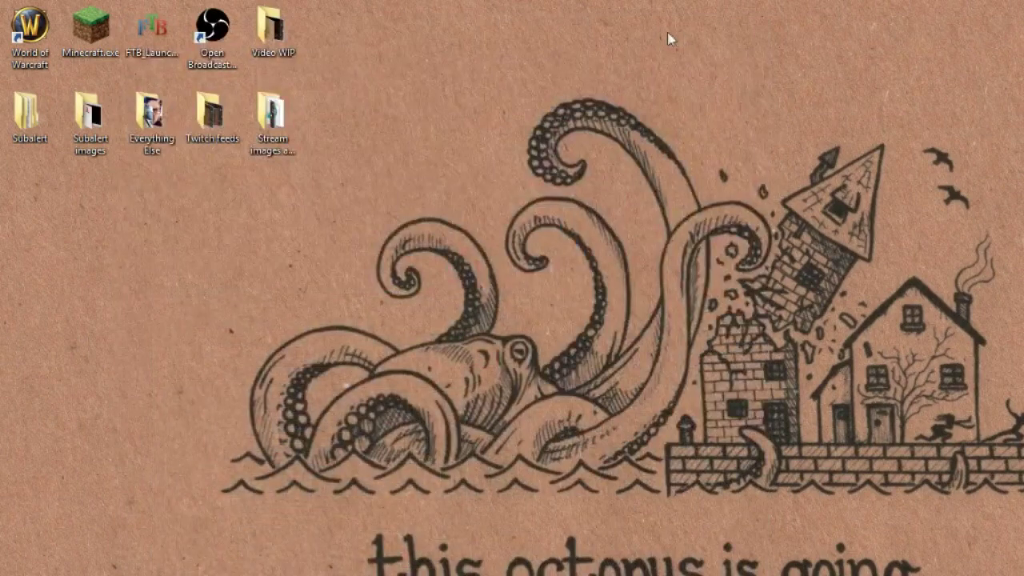
Run TwitchAlerts.exe from Subalert > TwitchAlerts V0.50, dismiss the DEV message, and launch the alerts
{"action": "double_click", "coordinate": [29, 112]}
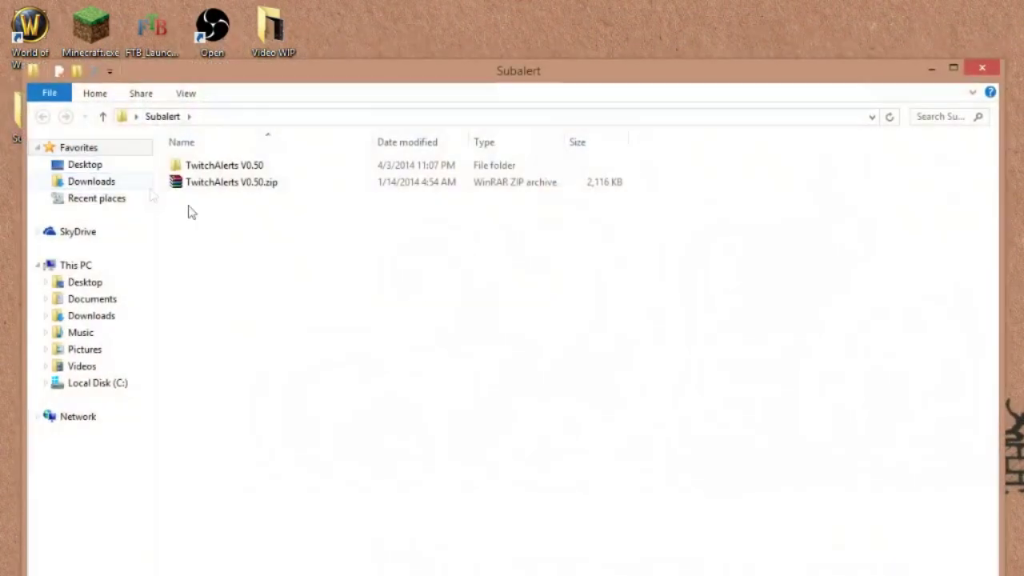
{"action": "double_click", "coordinate": [274, 168]}
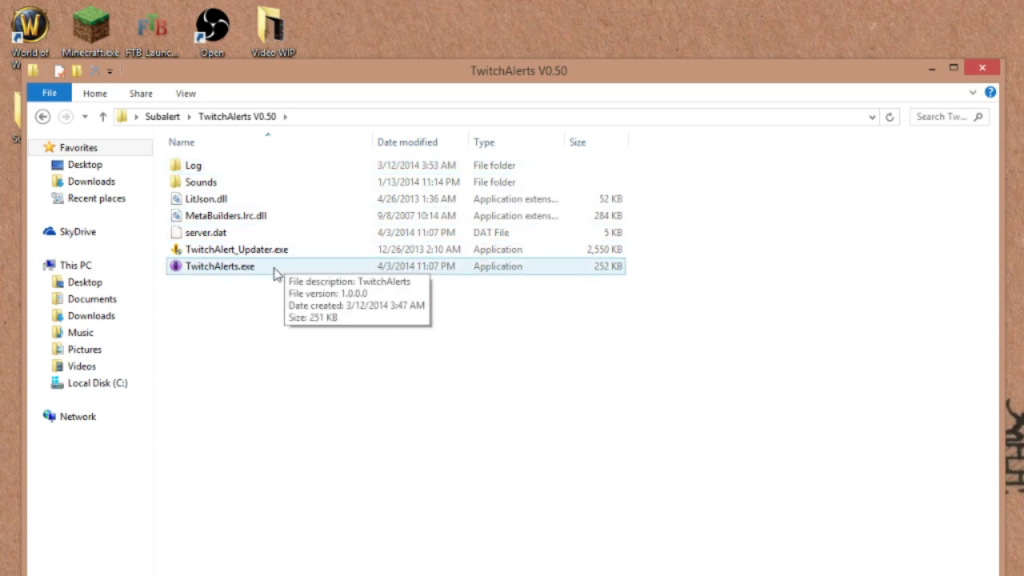
{"action": "double_click", "coordinate": [274, 268]}
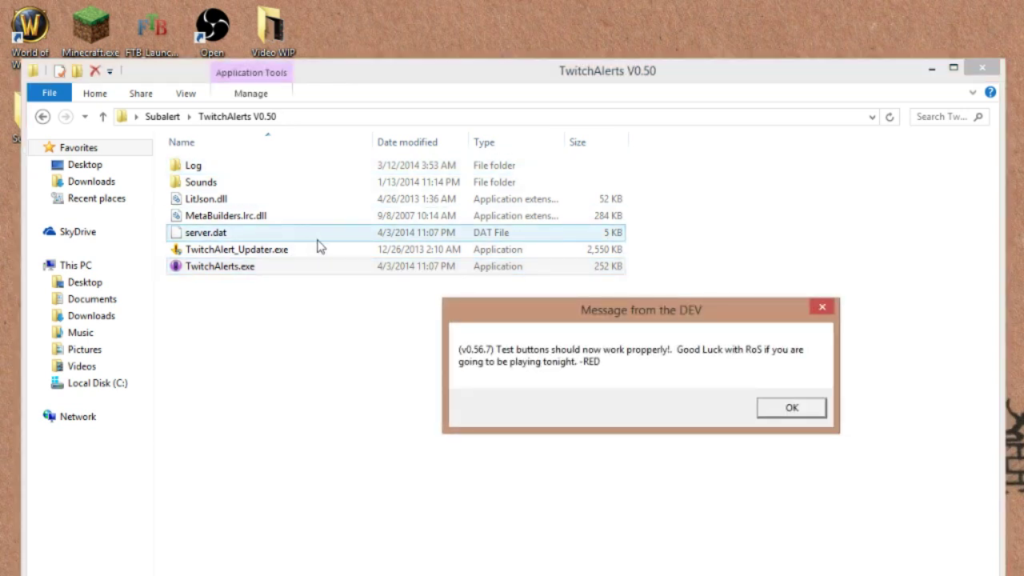
{"action": "left_click", "coordinate": [777, 406]}
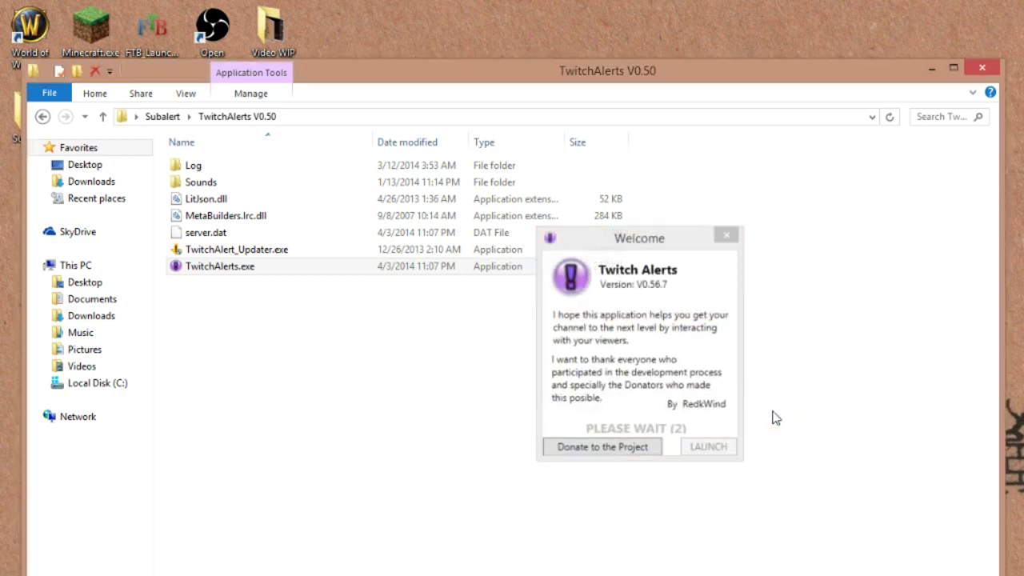
{"action": "left_click", "coordinate": [982, 68]}
{"action": "left_click", "coordinate": [709, 425]}
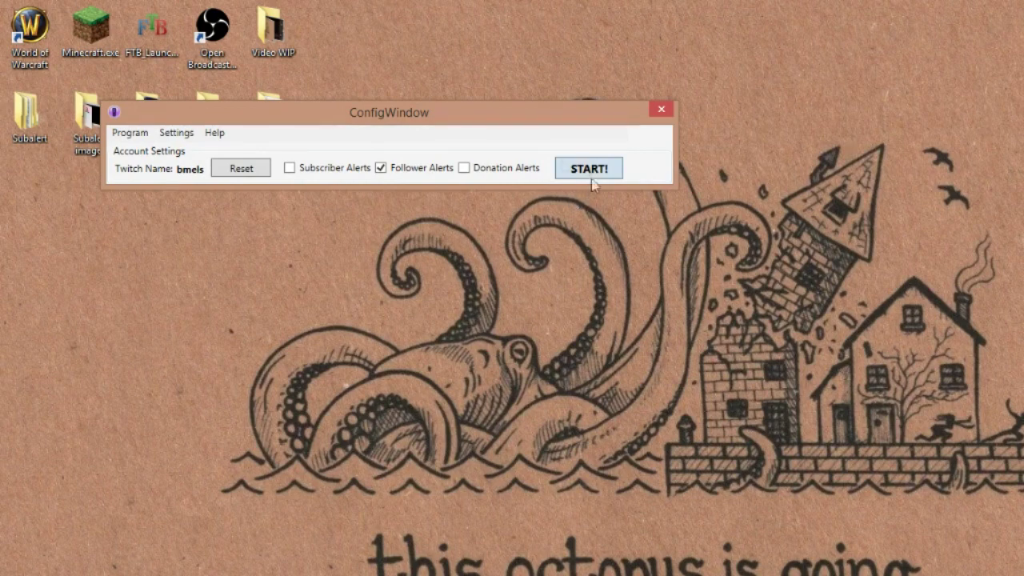
In the Follower Bar settings, select the FadeIn -> FadeOut animation and test it
{"action": "left_click", "coordinate": [174, 135]}
{"action": "mouse_move", "coordinate": [217, 169]}
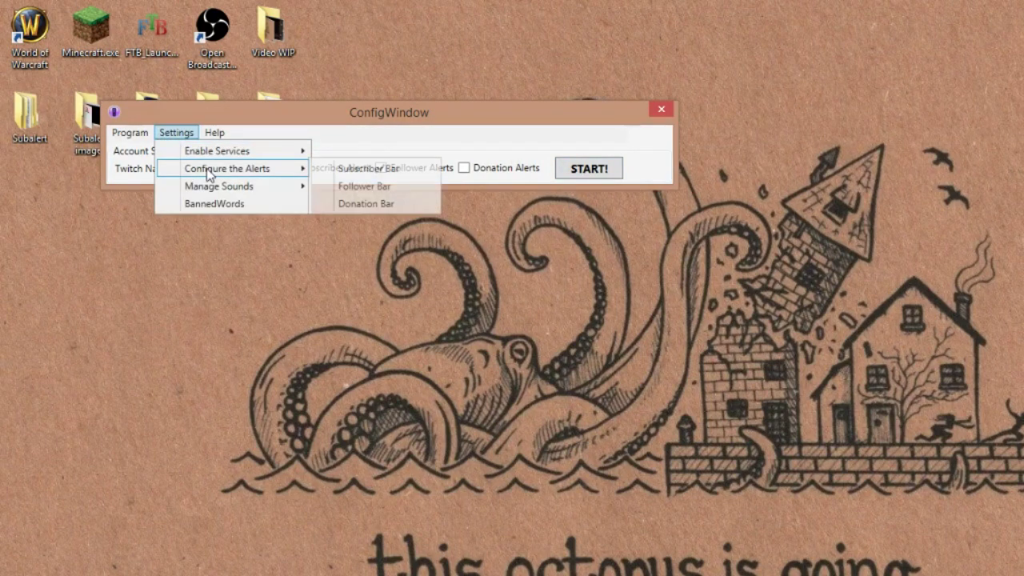
{"action": "left_click", "coordinate": [356, 185]}
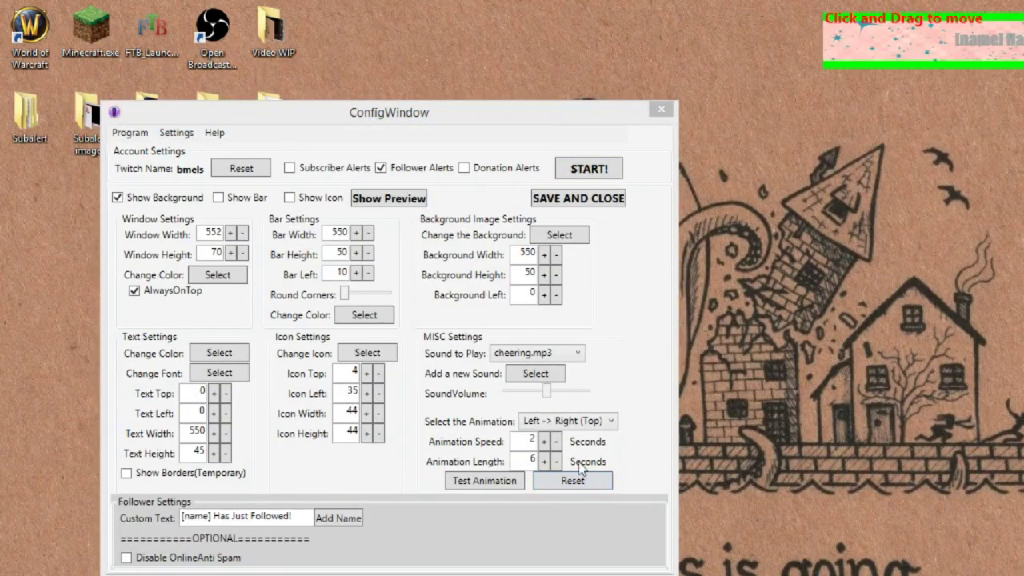
{"action": "left_click", "coordinate": [560, 421]}
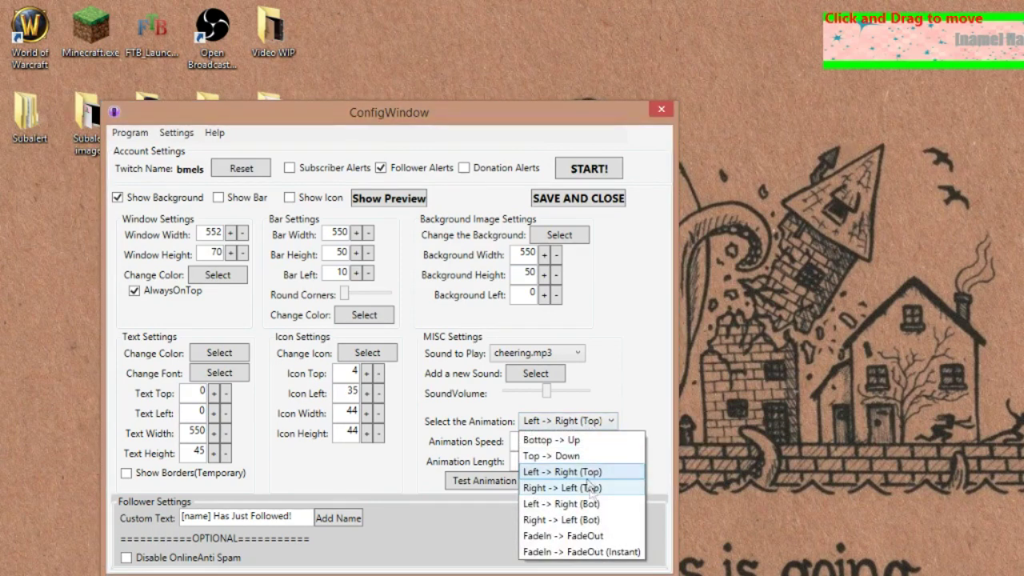
{"action": "left_click", "coordinate": [590, 541]}
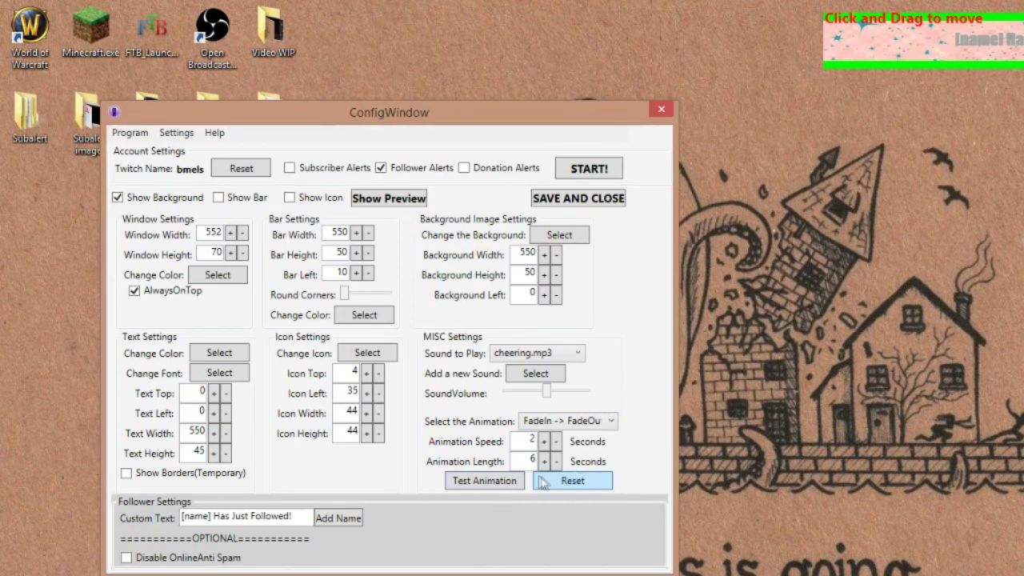
{"action": "left_click", "coordinate": [503, 485]}
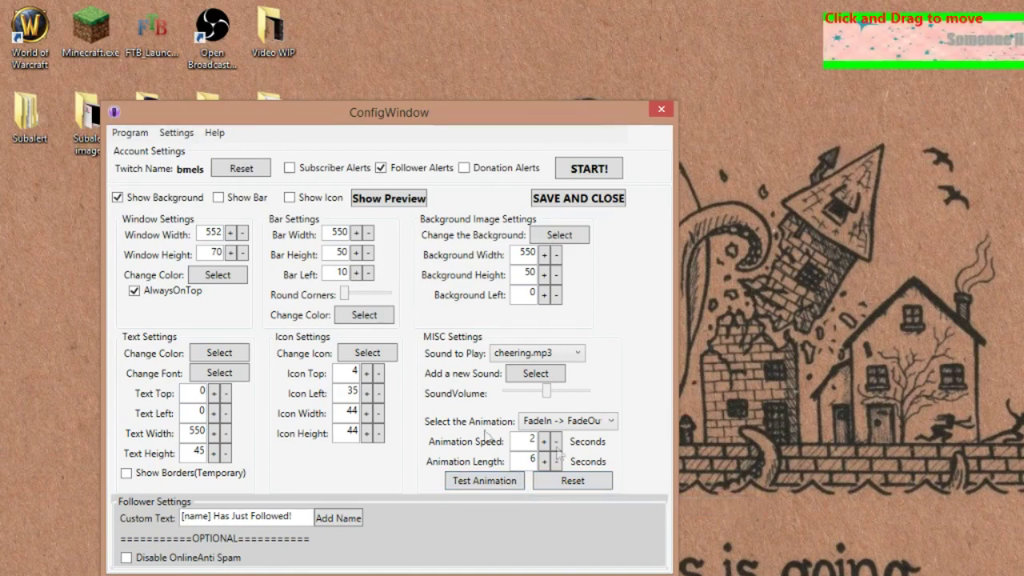
Test the Top -> Down animation, then settle on Bottom -> Up and test it
{"action": "left_click", "coordinate": [606, 422]}
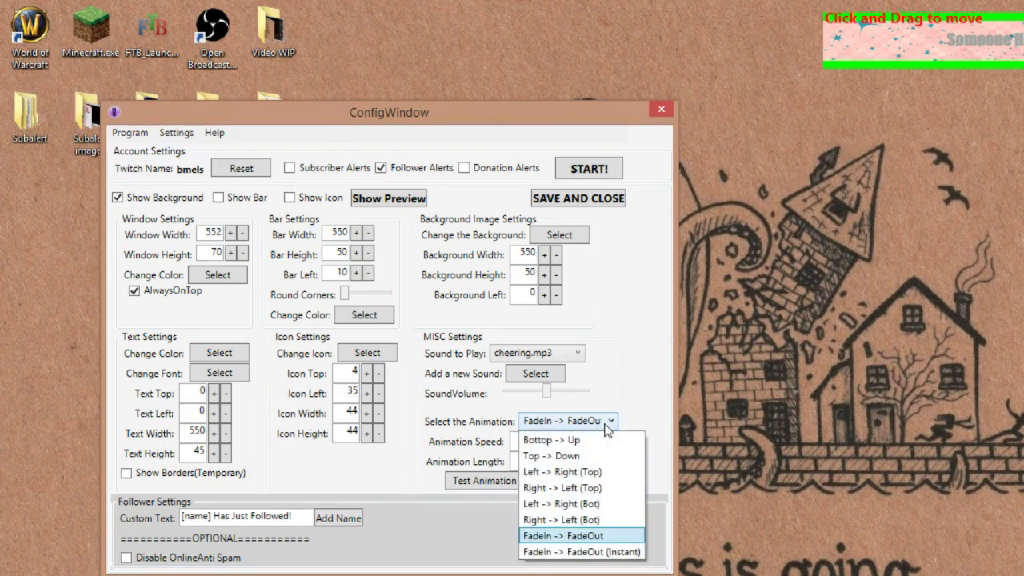
{"action": "left_click", "coordinate": [575, 455]}
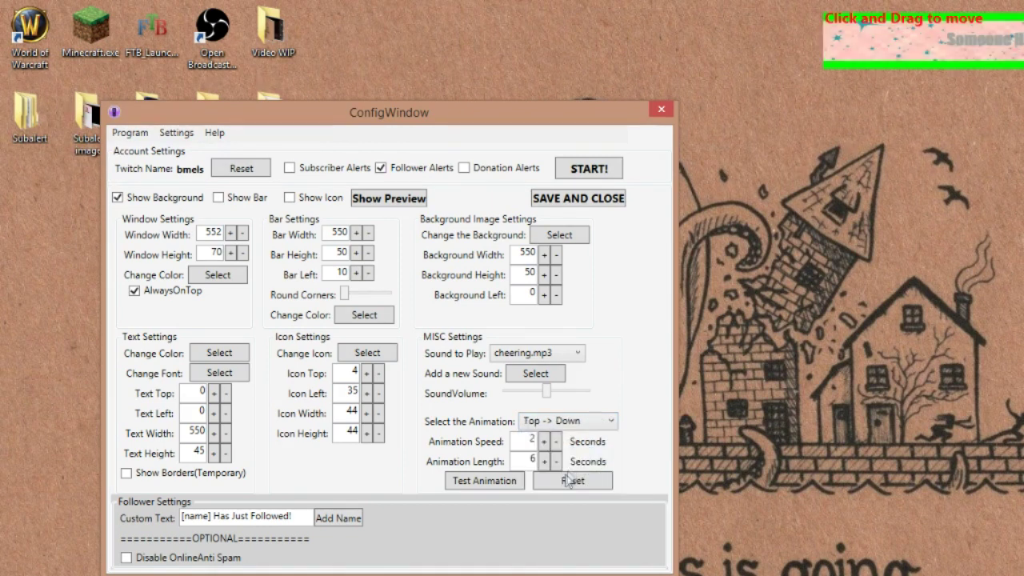
{"action": "left_click", "coordinate": [507, 483]}
{"action": "left_click", "coordinate": [569, 421]}
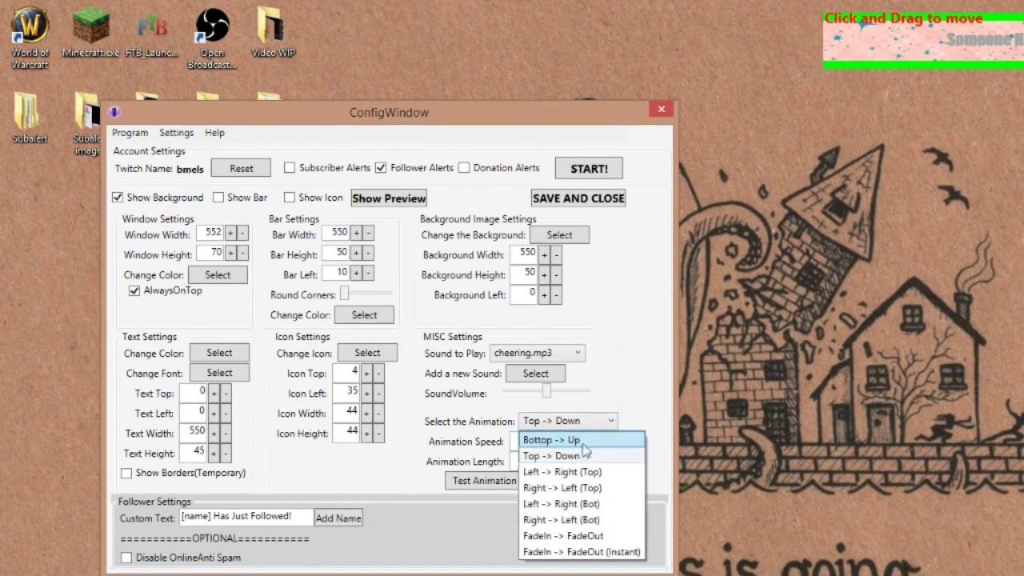
{"action": "left_click", "coordinate": [552, 437]}
{"action": "left_click", "coordinate": [484, 483]}
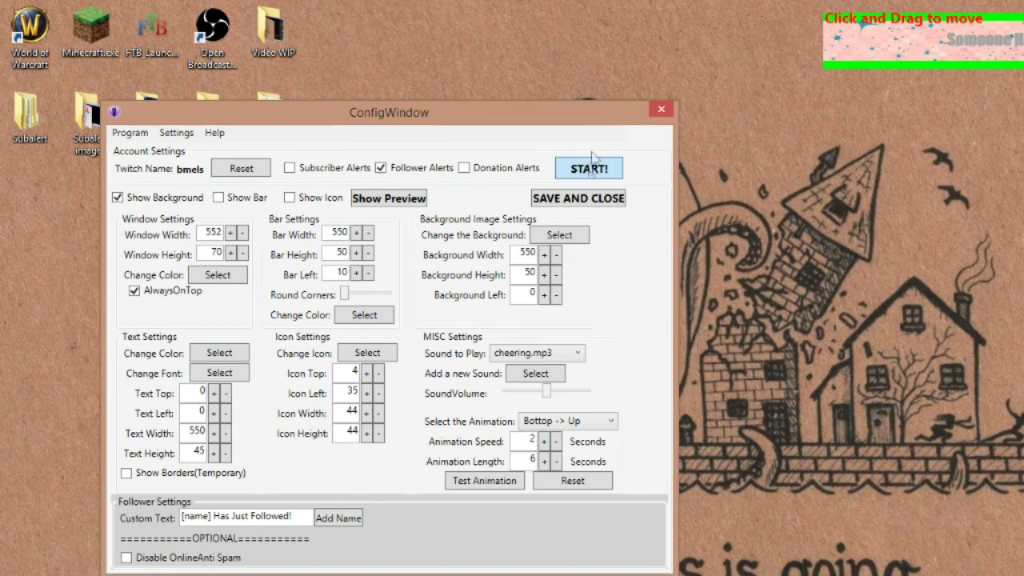
Drag the ConfigWindow to the right, toward the centre-right of the screen
{"action": "left_click_drag", "start_coordinate": [582, 120], "coordinate": [790, 129]}
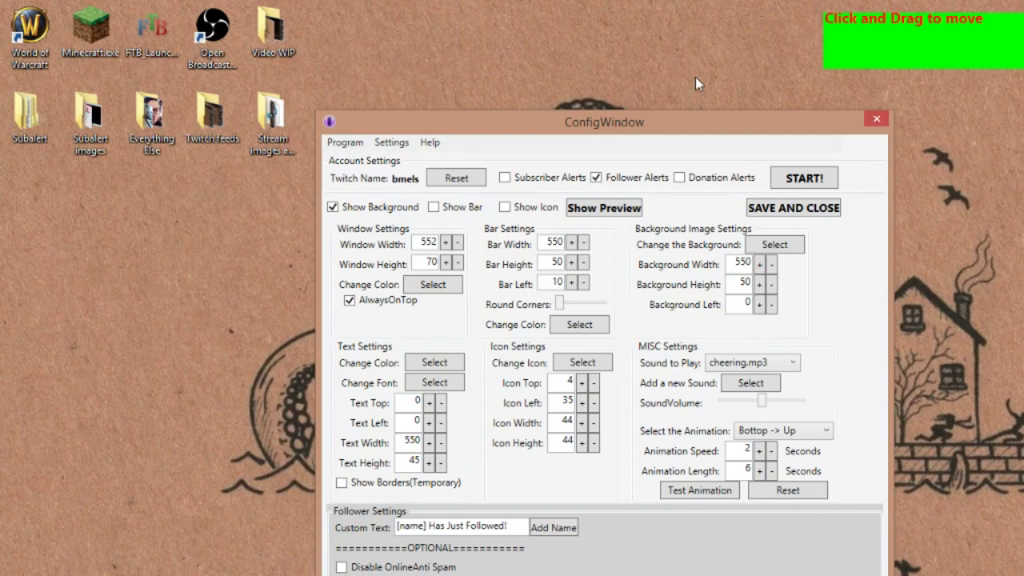
{"action": "mouse_move", "coordinate": [631, 123]}
{"action": "left_mouse_down"}
{"action": "mouse_move", "coordinate": [651, 130]}
{"action": "mouse_move", "coordinate": [648, 121]}
{"action": "left_mouse_up"}
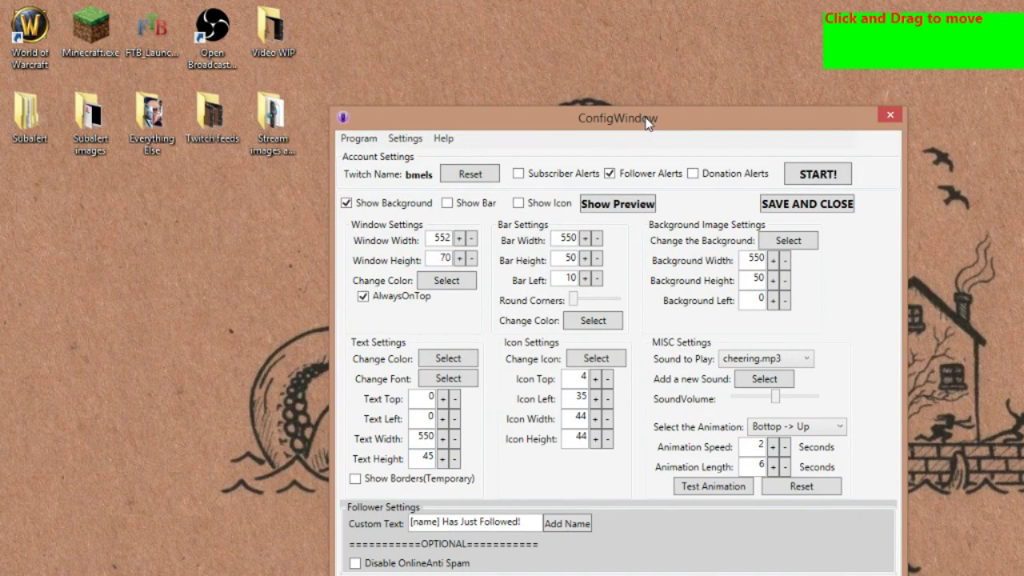